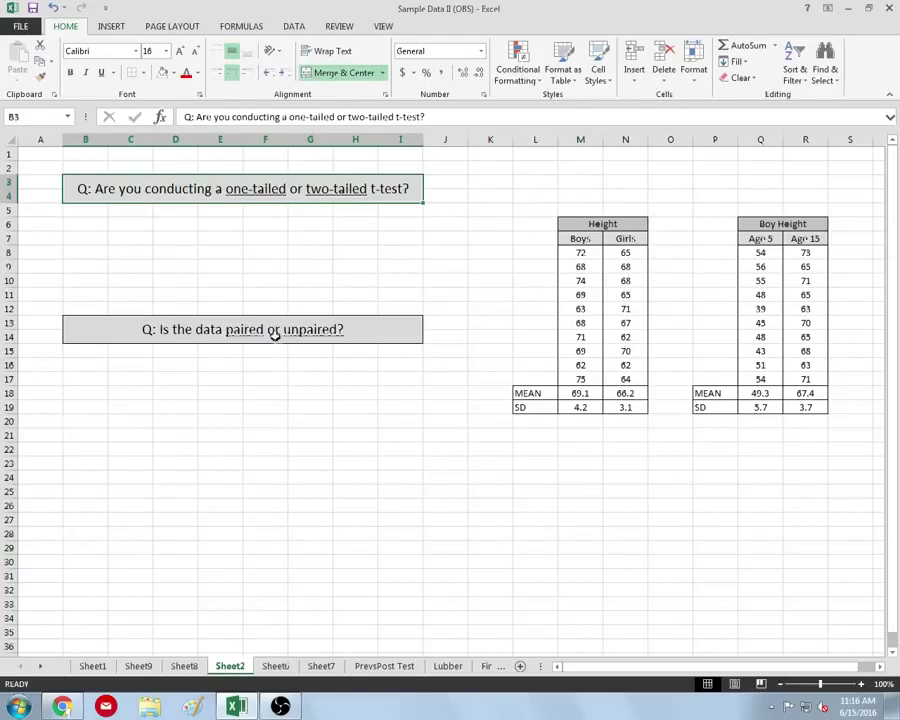
left_click(285, 329)
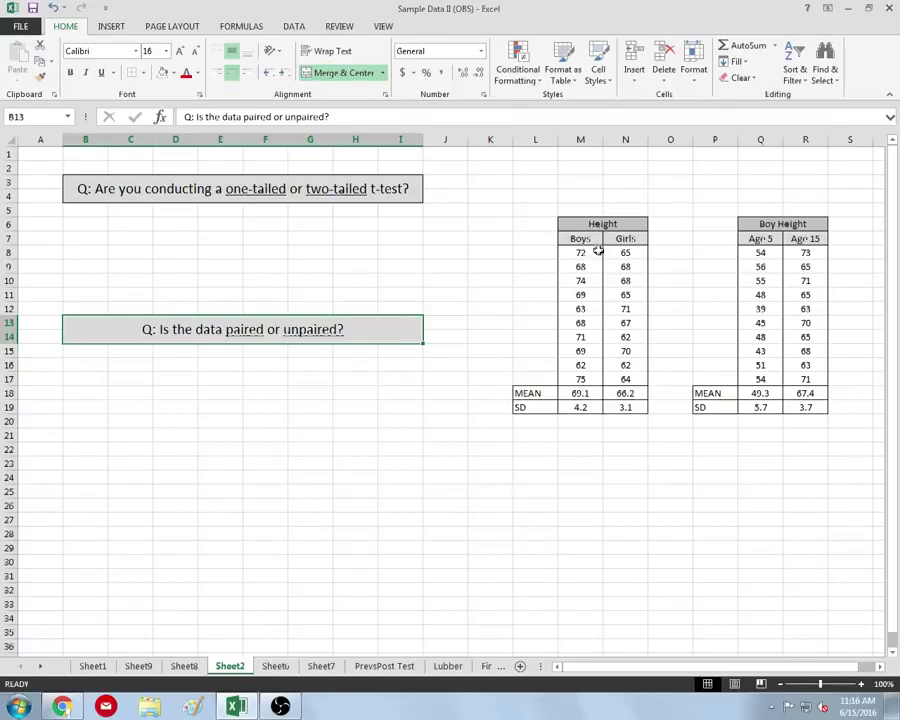
left_click_drag(592, 258, 625, 378)
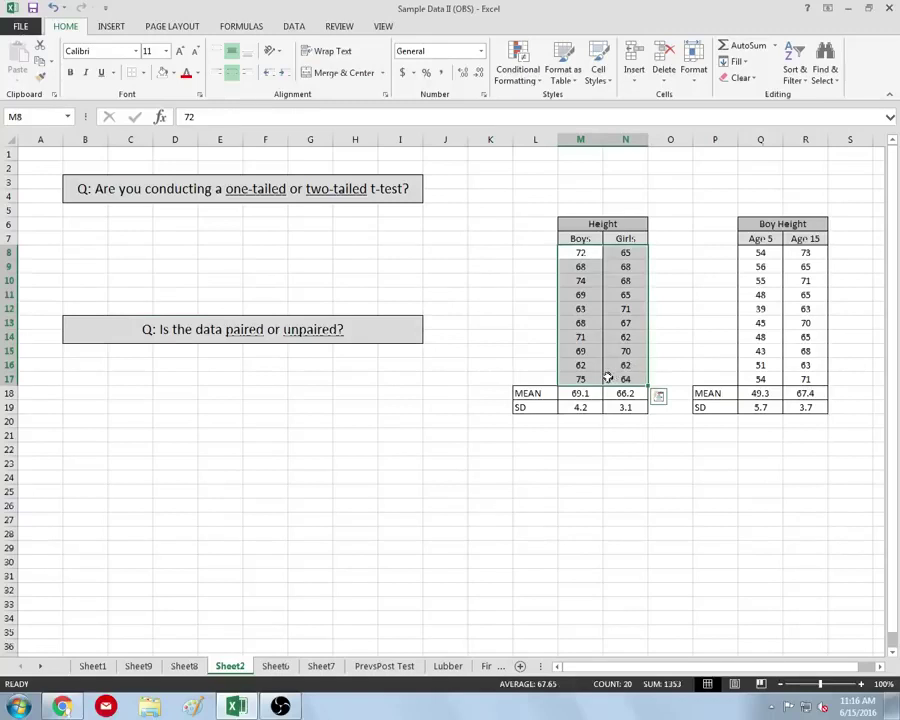
left_click_drag(585, 253, 580, 376)
left_click_drag(626, 252, 629, 378)
left_click(565, 255)
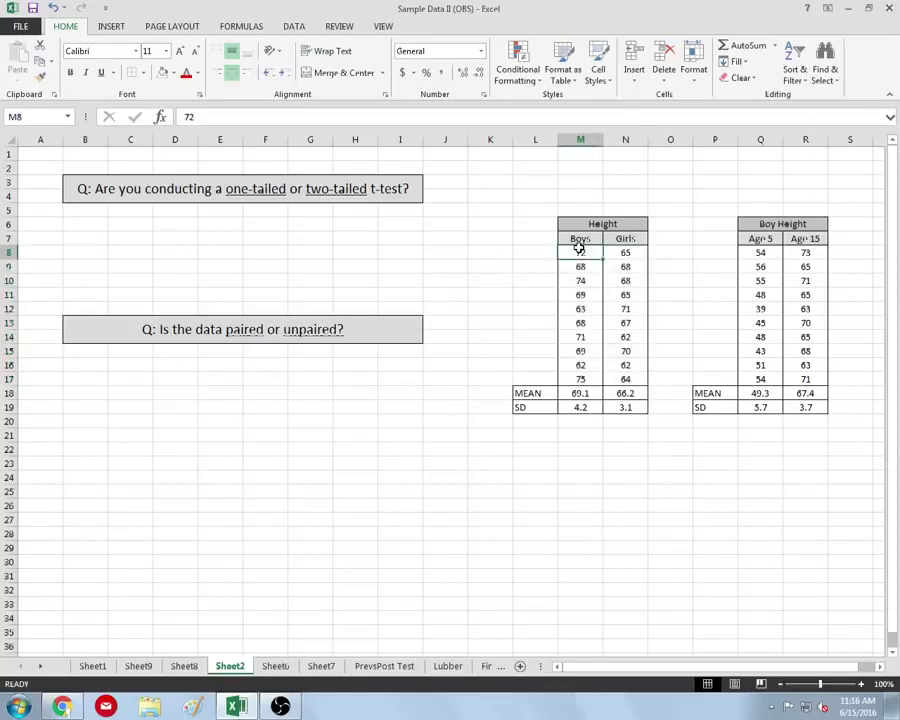
left_click_drag(622, 251, 590, 294)
left_click(623, 335)
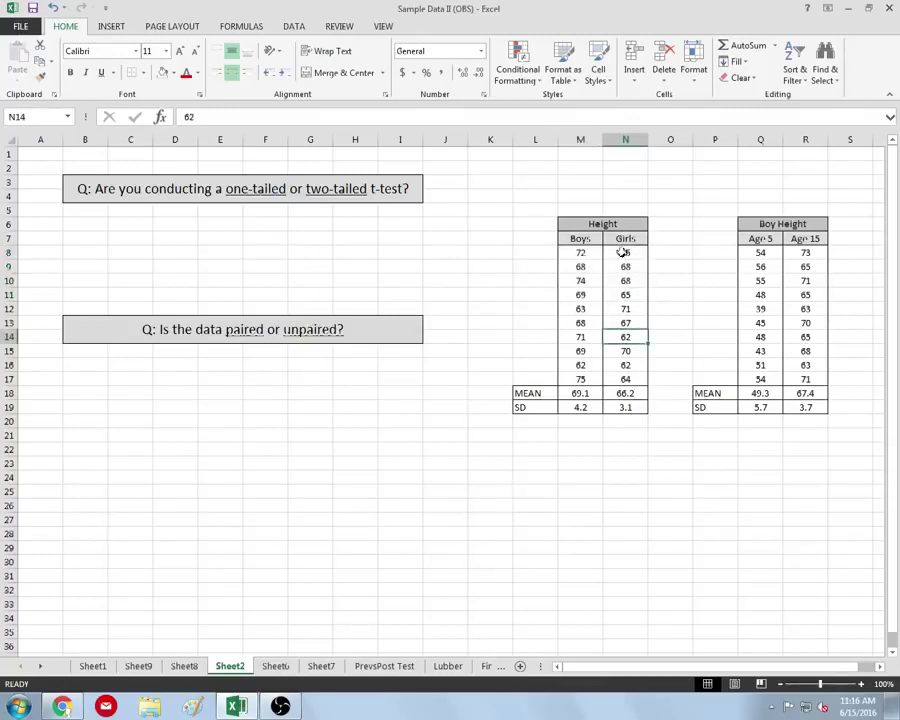
left_click(542, 251)
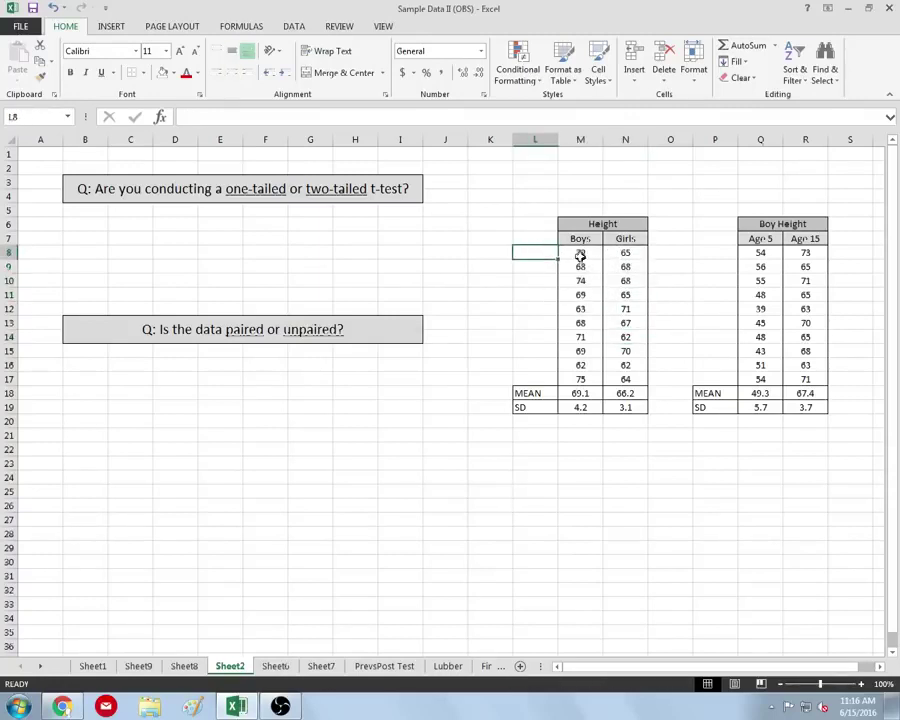
- Label the cell below the Boys/Girls Height table 'Unpaired', then select the first Boy Height pair
left_click(542, 436)
type("Unpaired")
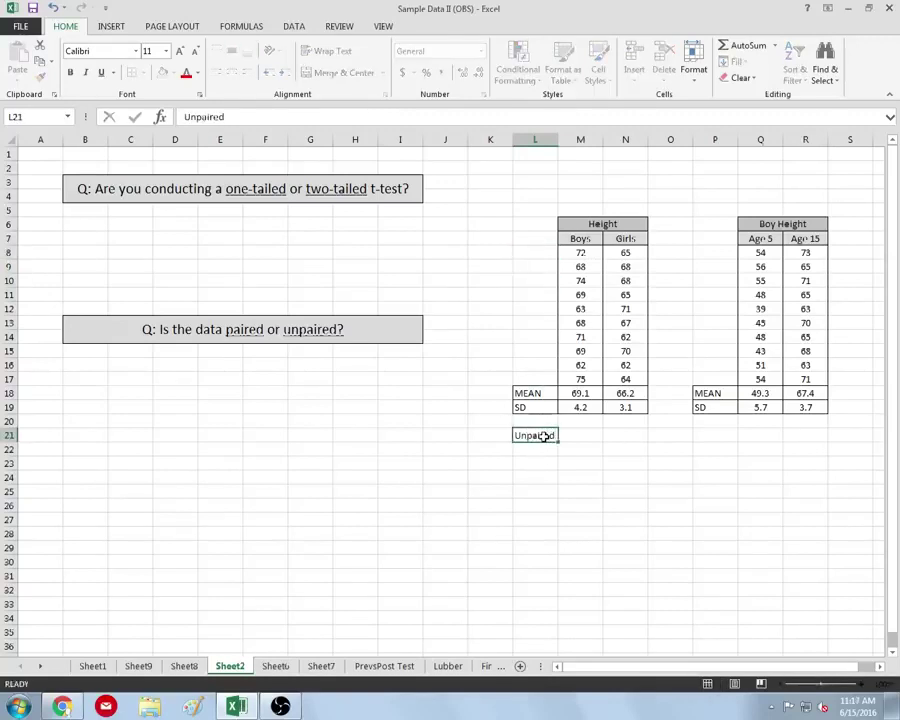
key("Left")
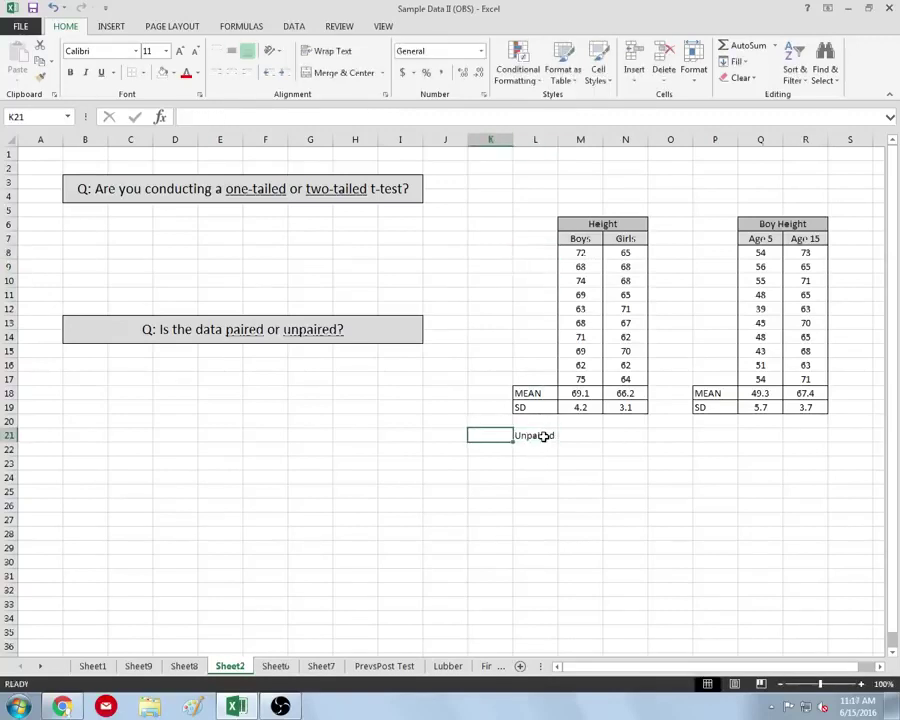
left_click(712, 442)
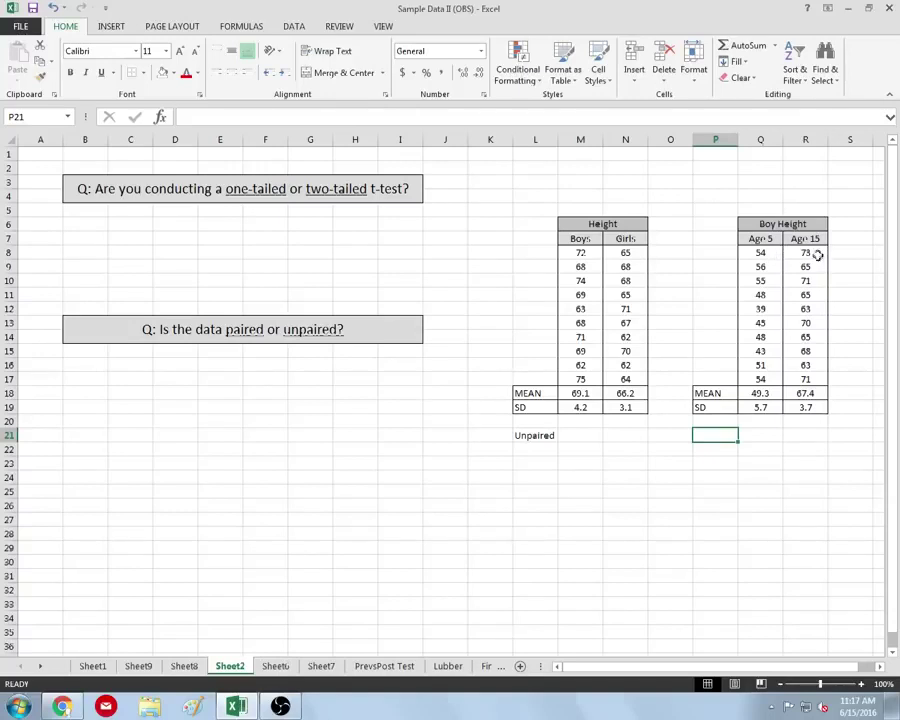
left_click_drag(804, 255, 723, 255)
- Enter four boys' names in P8:P11 beside the first four Boy Height rows
left_click(723, 253)
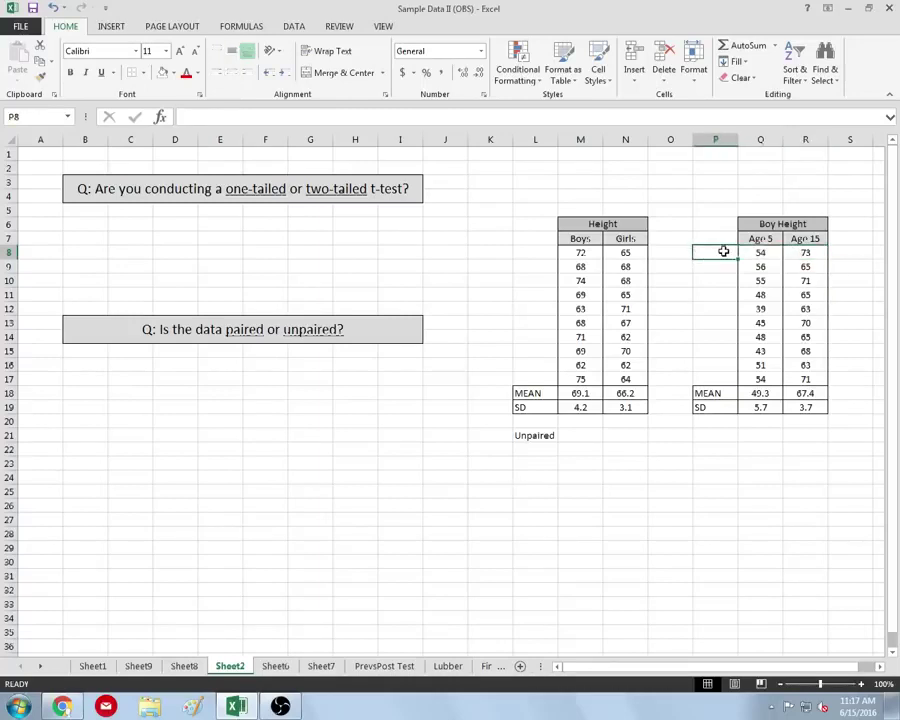
type("Jonah")
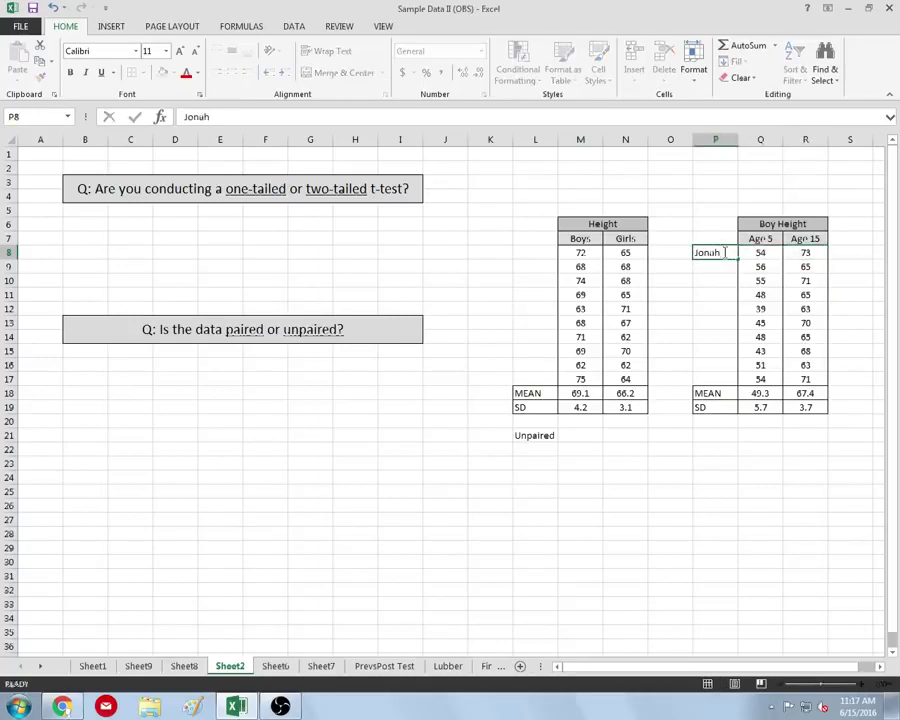
key("Return")
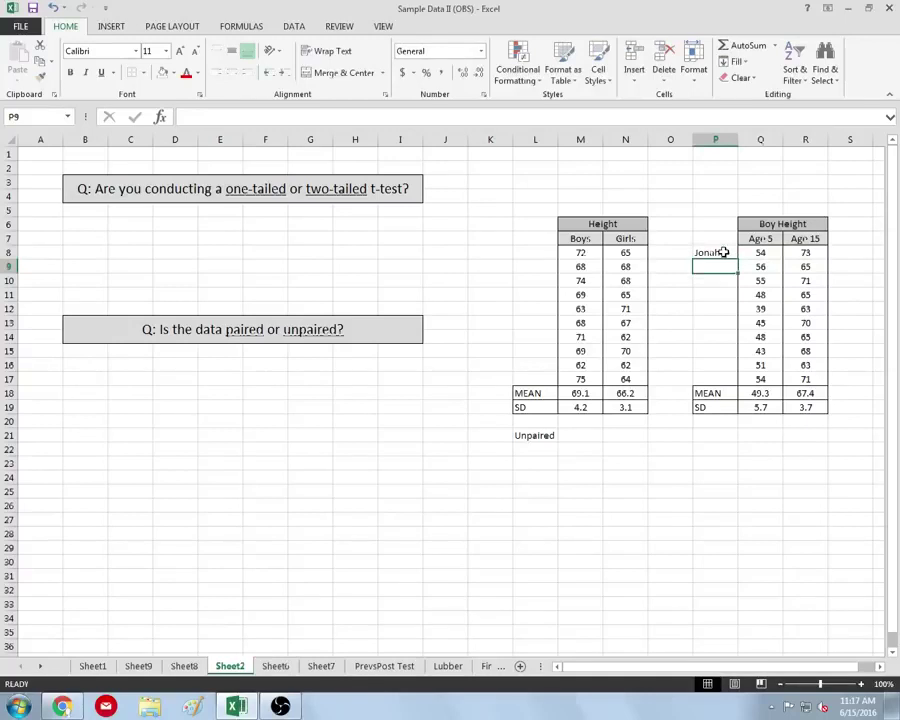
type("Zach")
key("Return")
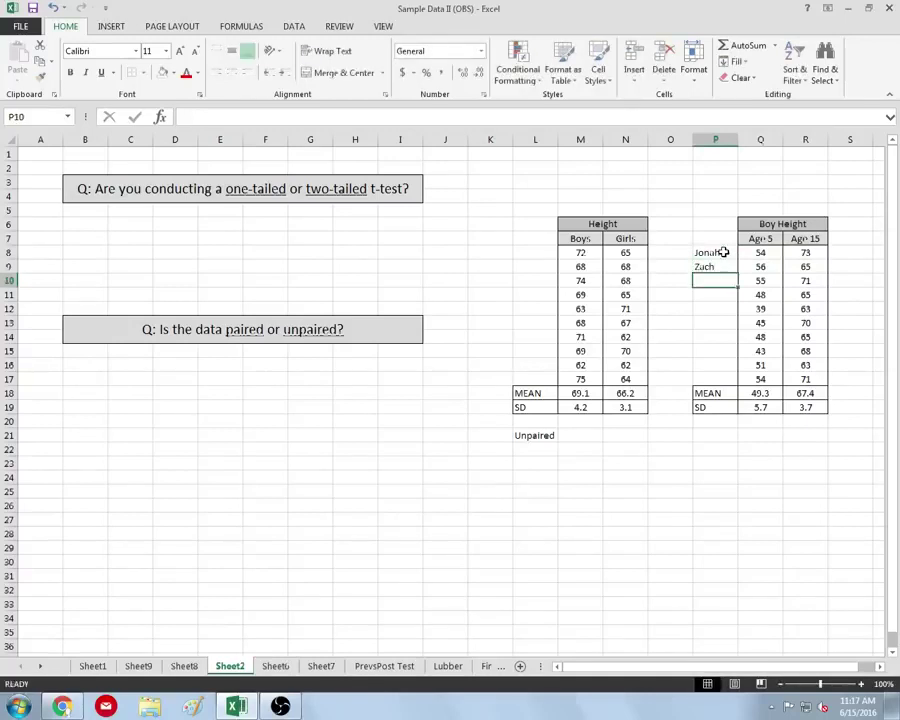
type("Elliot")
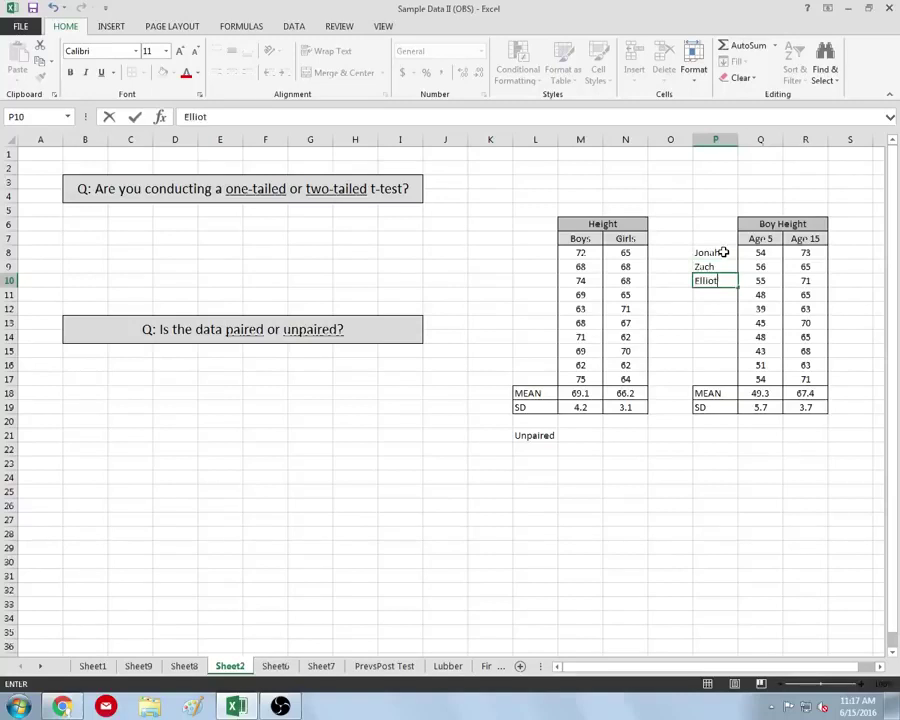
key("Return")
type("Sam")
key("Return")
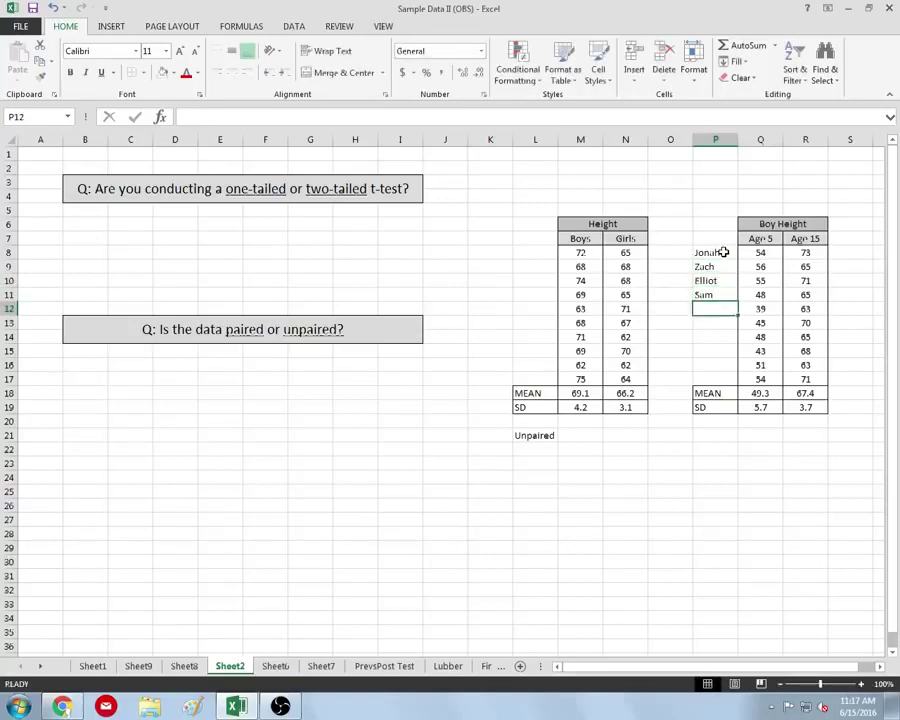
- Review the named boys' height rows and label the cell below the table 'Paired'
left_click(736, 253)
left_click_drag(740, 253, 800, 253)
left_click_drag(733, 263, 803, 266)
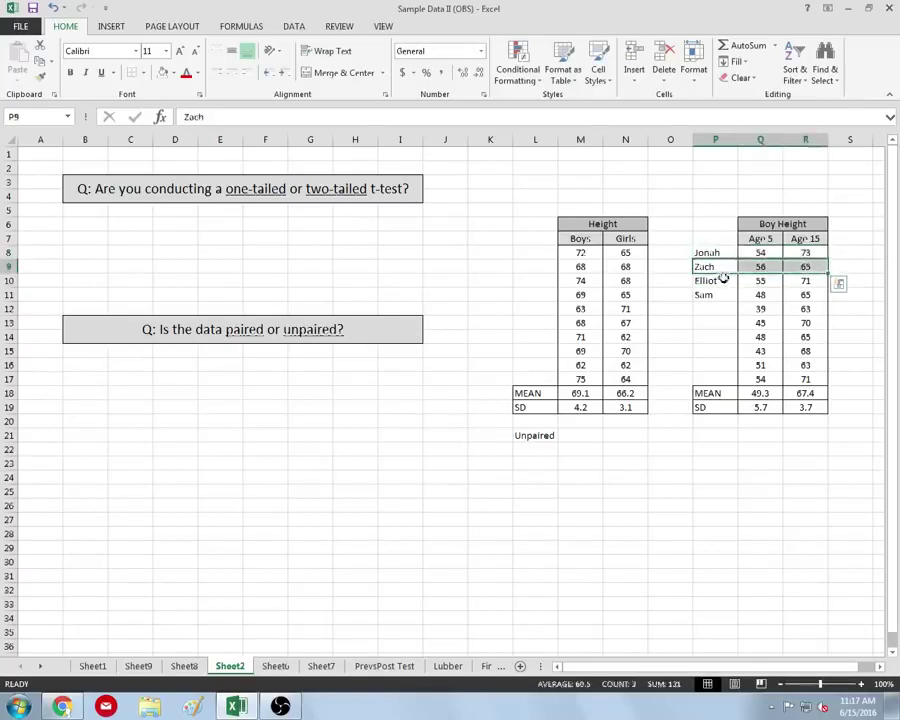
left_click_drag(722, 280, 802, 280)
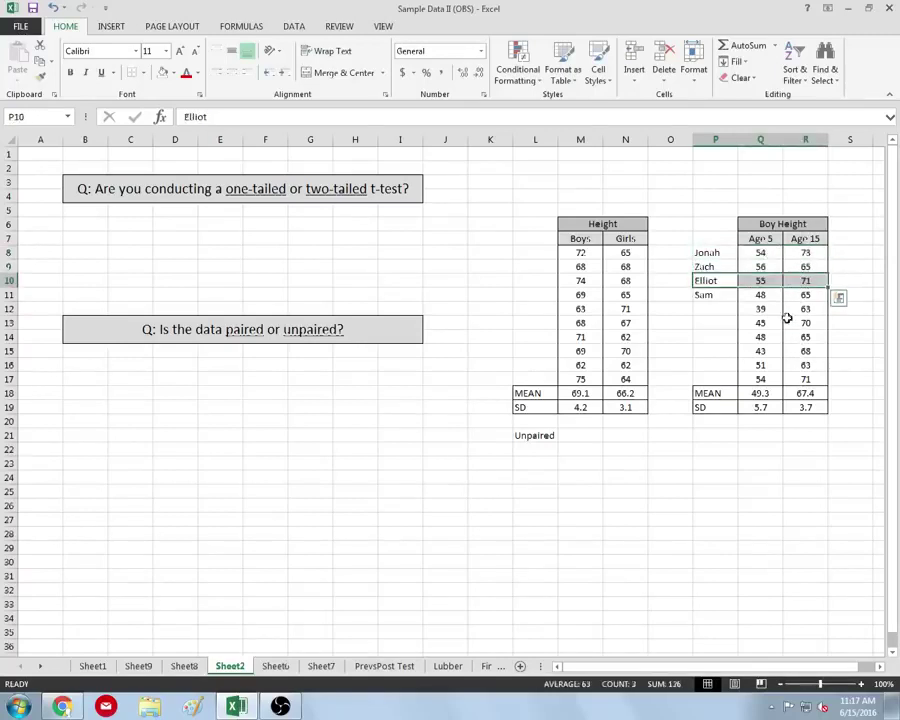
left_click(721, 438)
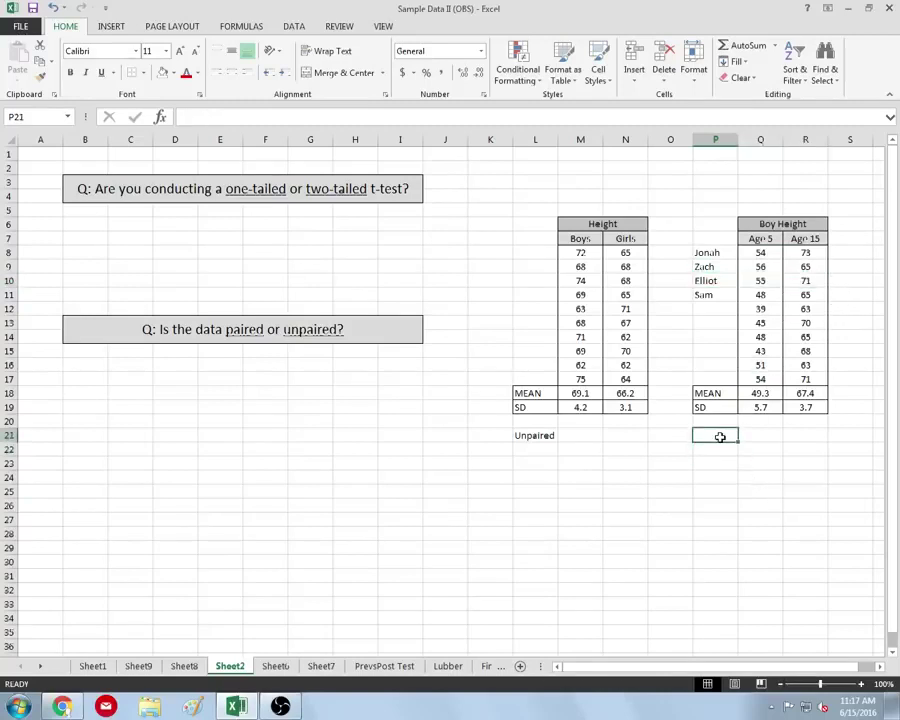
type("Paired")
left_click(812, 490)
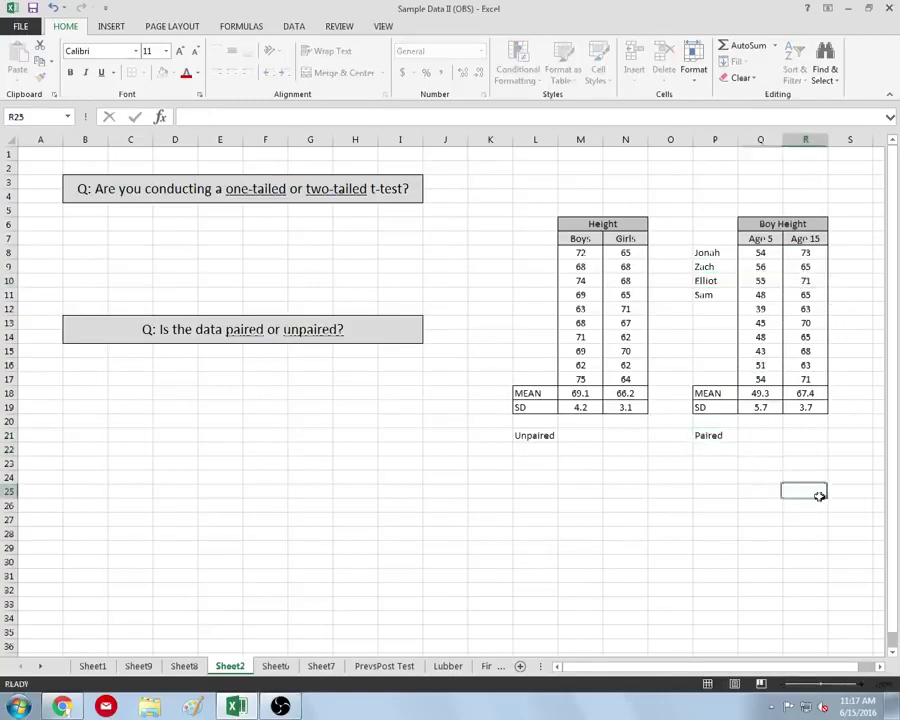
- Sort only the Girls heights N8:N17 largest to smallest, continuing with the current selection
left_click(621, 253)
left_click_drag(621, 253, 624, 378)
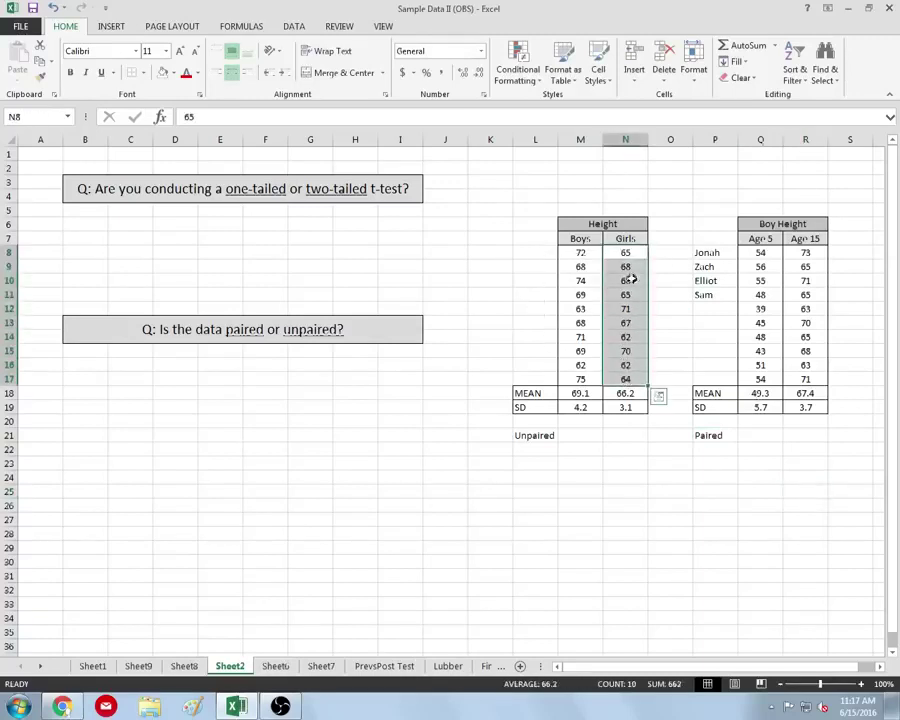
right_click(636, 379)
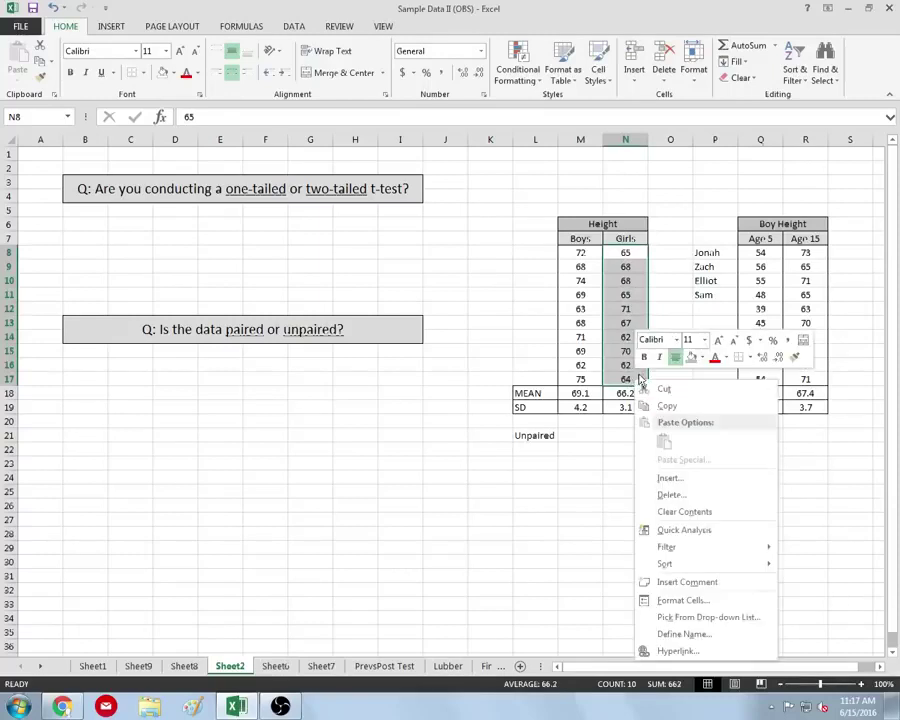
mouse_move(704, 566)
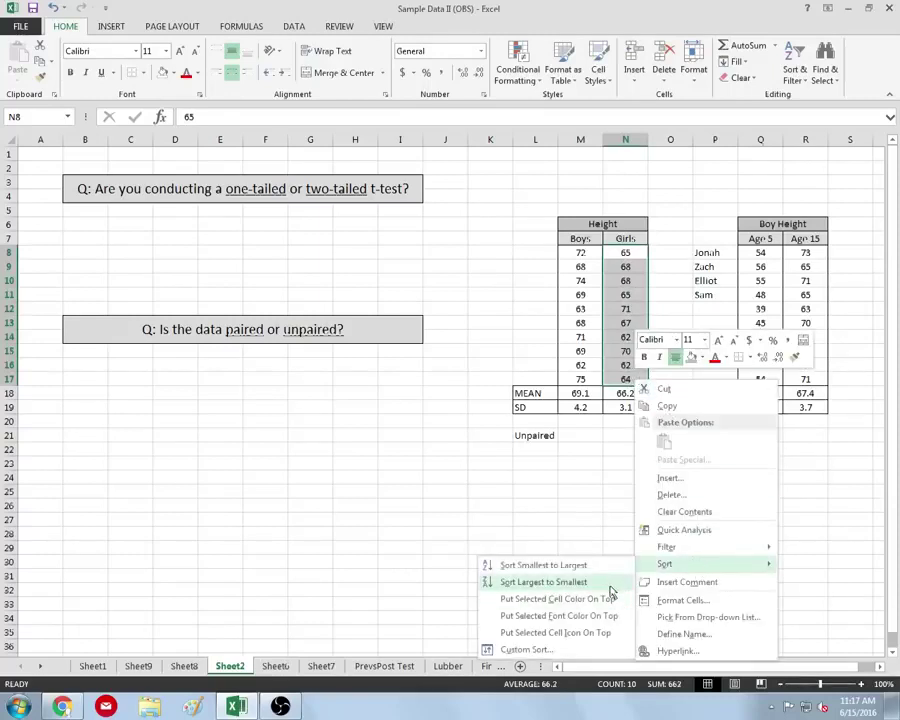
left_click(543, 581)
left_click(639, 582)
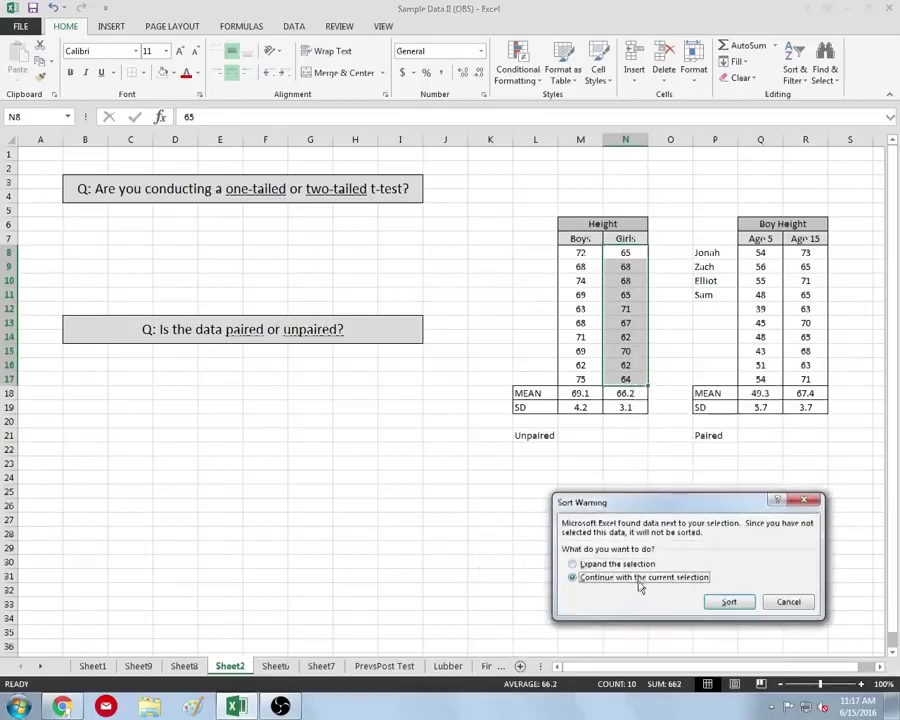
left_click(725, 601)
- Reselect the sorted Girls heights and then the Boy Height values for comparison
left_click_drag(633, 252, 632, 381)
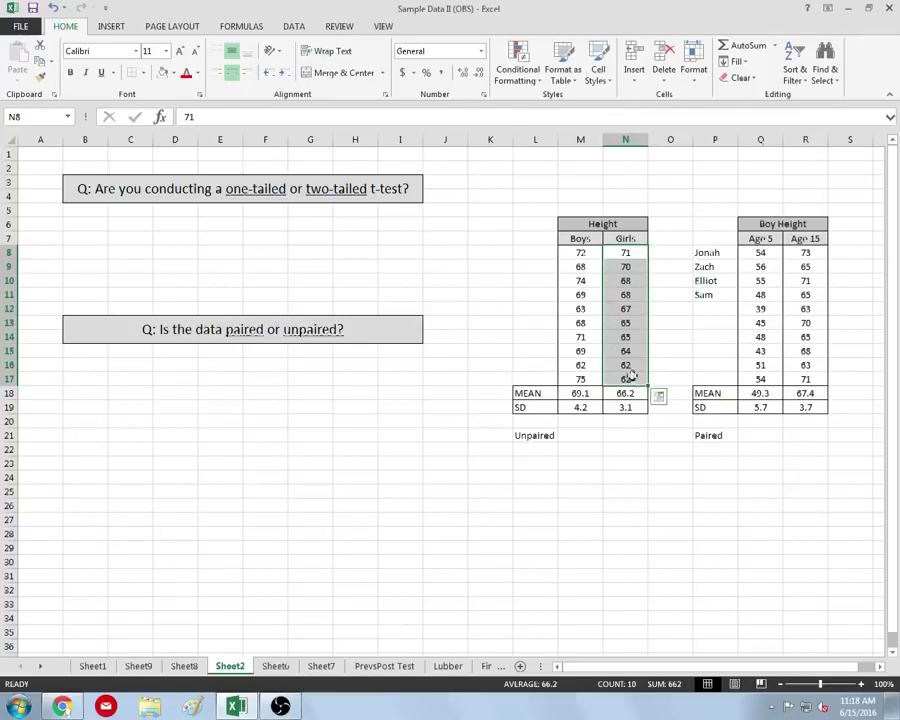
left_click_drag(807, 253, 770, 380)
left_click(793, 253)
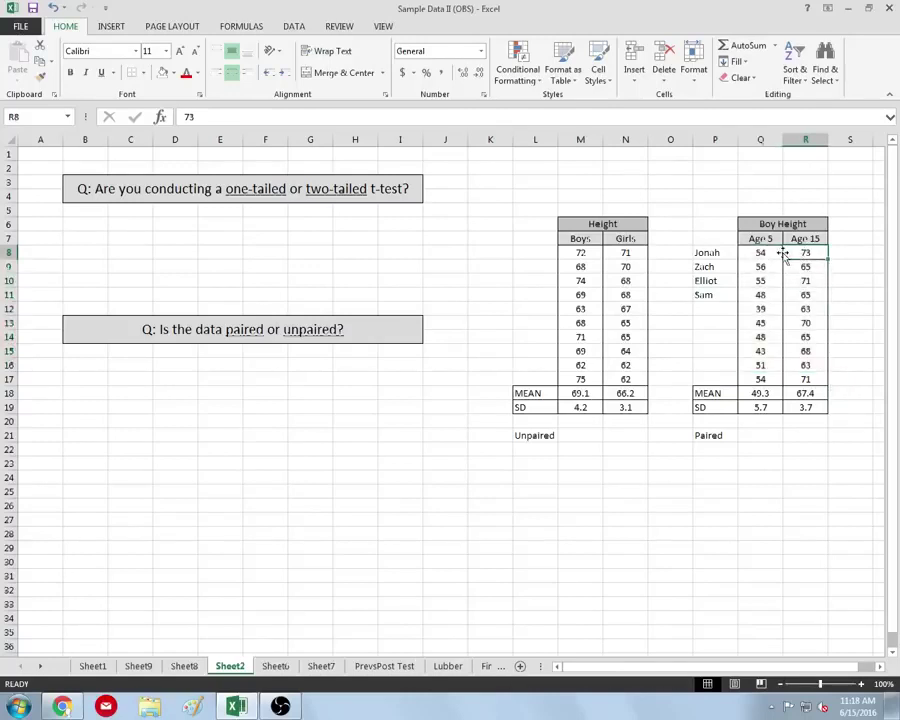
mouse_move(784, 252)
left_mouse_down()
mouse_move(771, 251)
mouse_move(772, 264)
left_mouse_up()
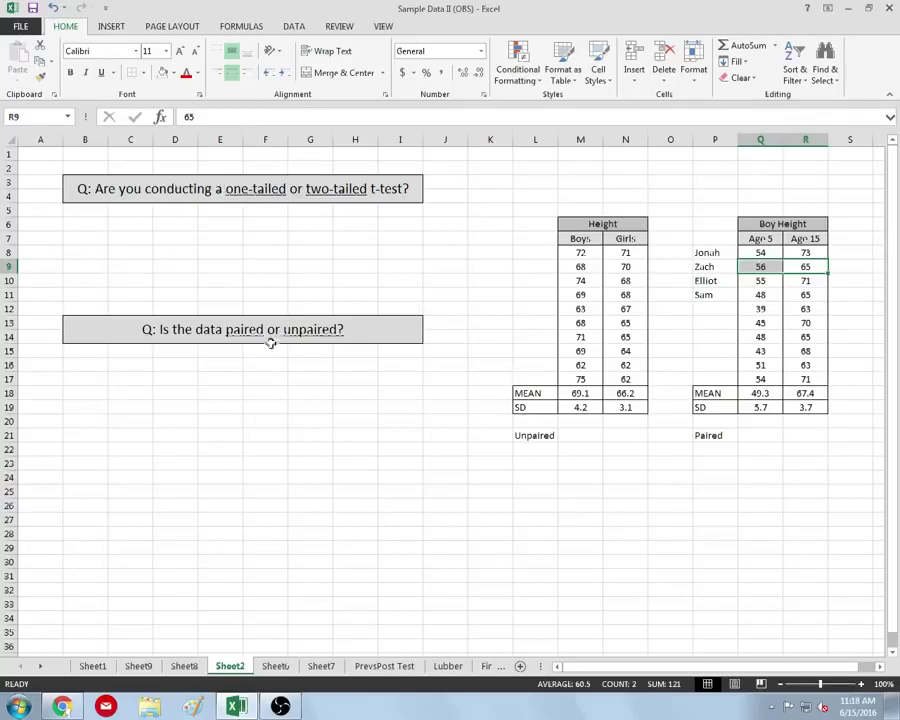
left_click(277, 666)
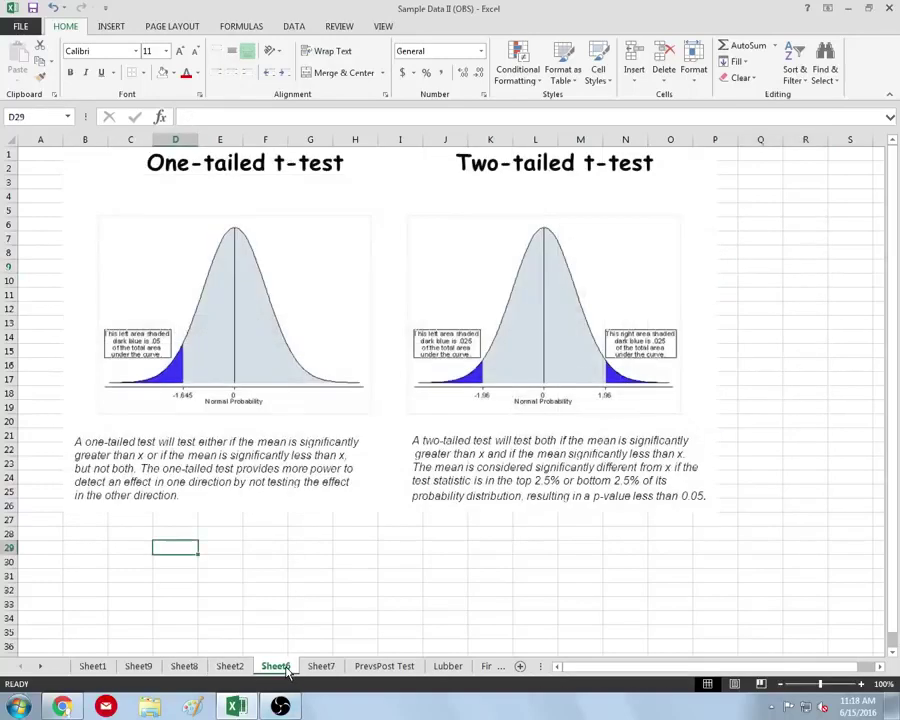
left_click(321, 666)
left_click(384, 666)
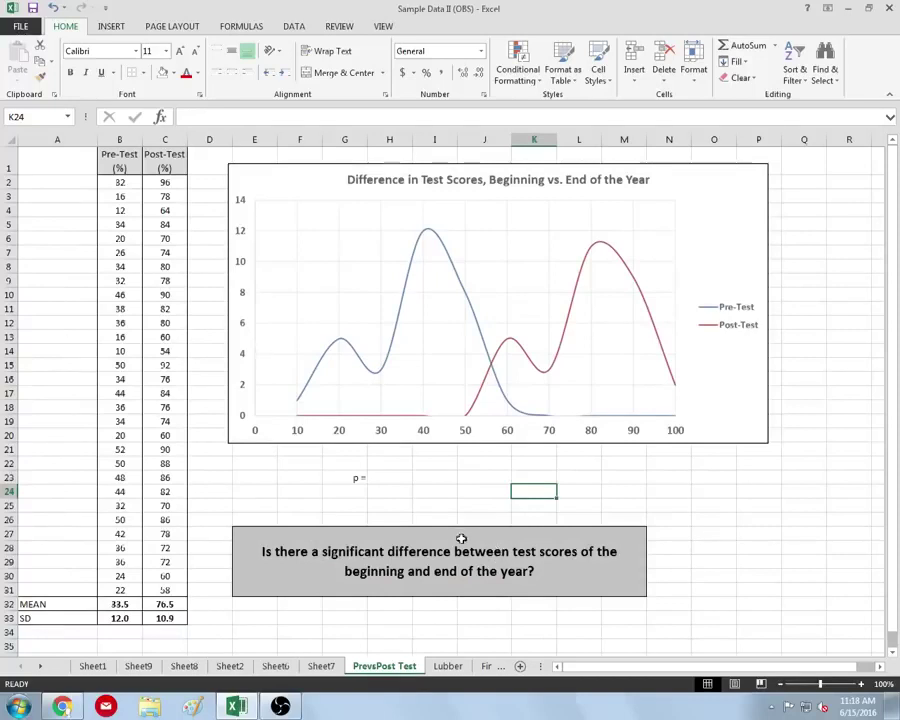
left_click(114, 167)
left_click_drag(119, 180, 118, 592)
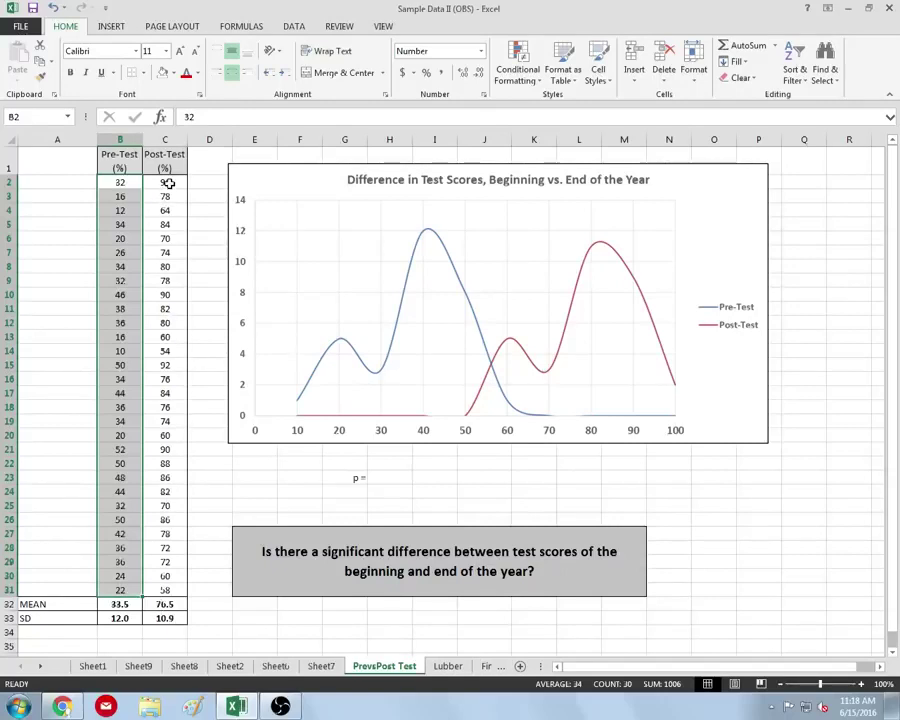
left_click_drag(173, 184, 172, 583)
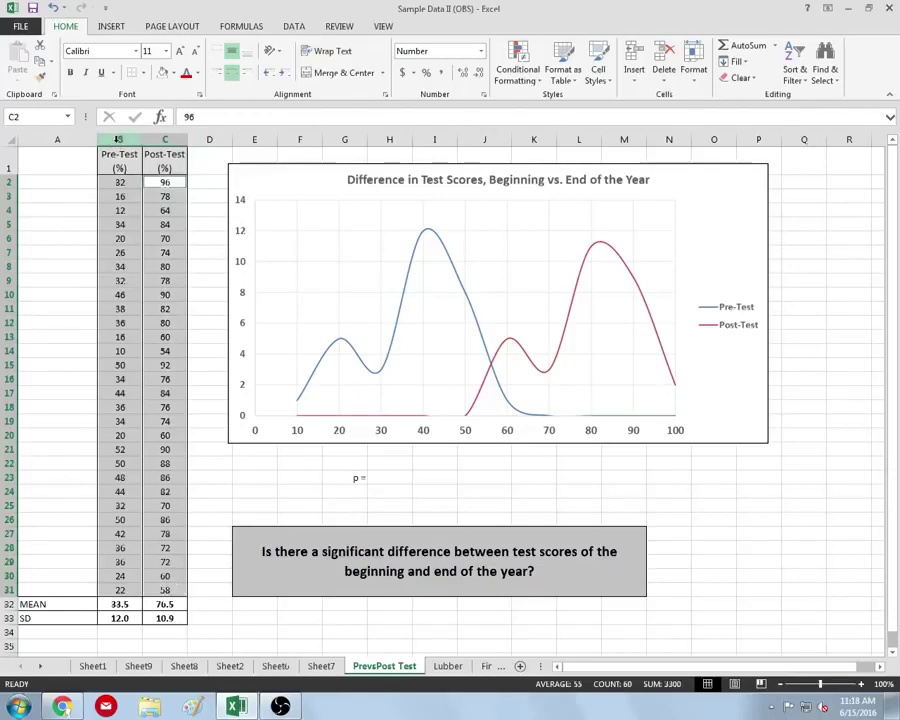
left_click(164, 195)
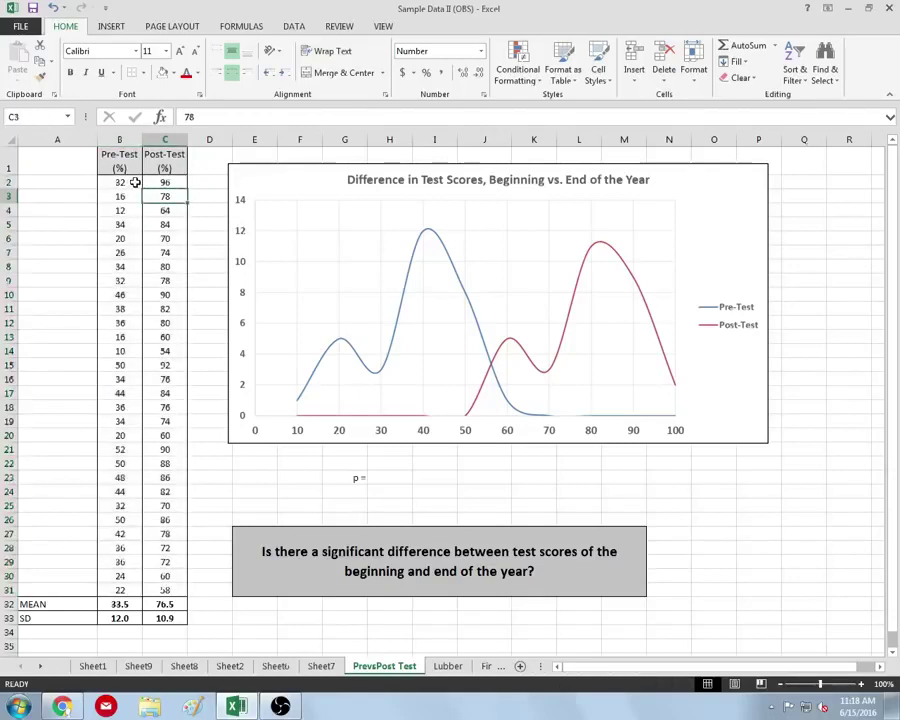
left_click(136, 183)
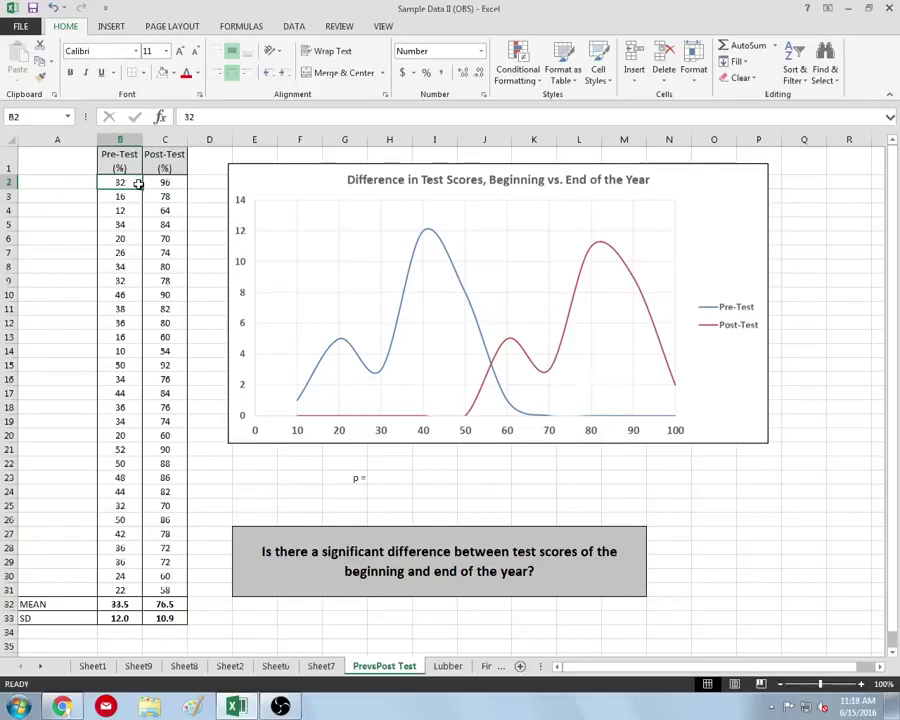
left_click_drag(138, 184, 152, 183)
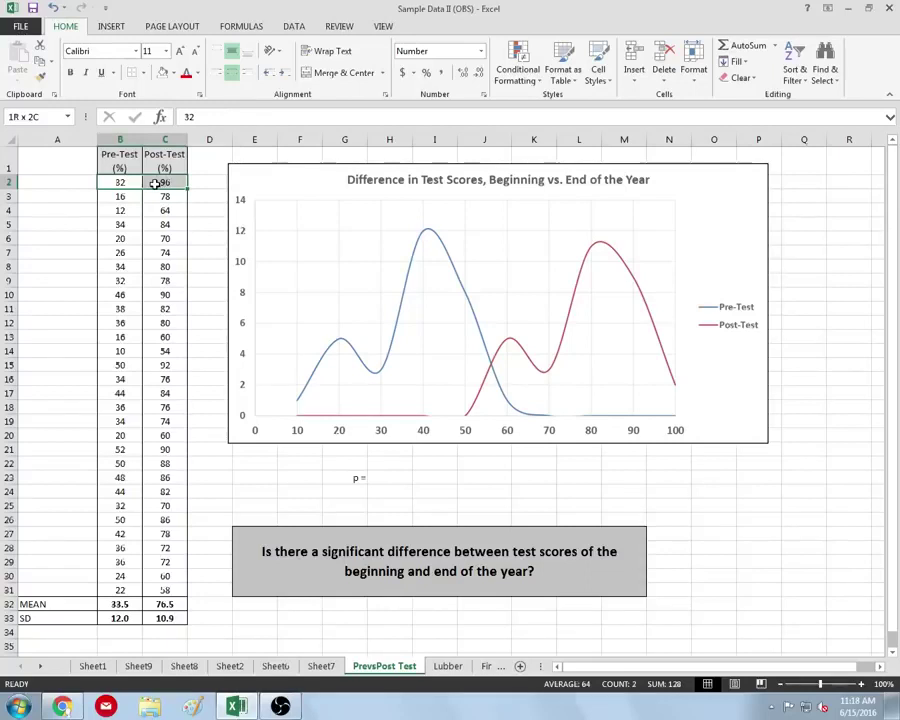
left_click_drag(152, 183, 151, 181)
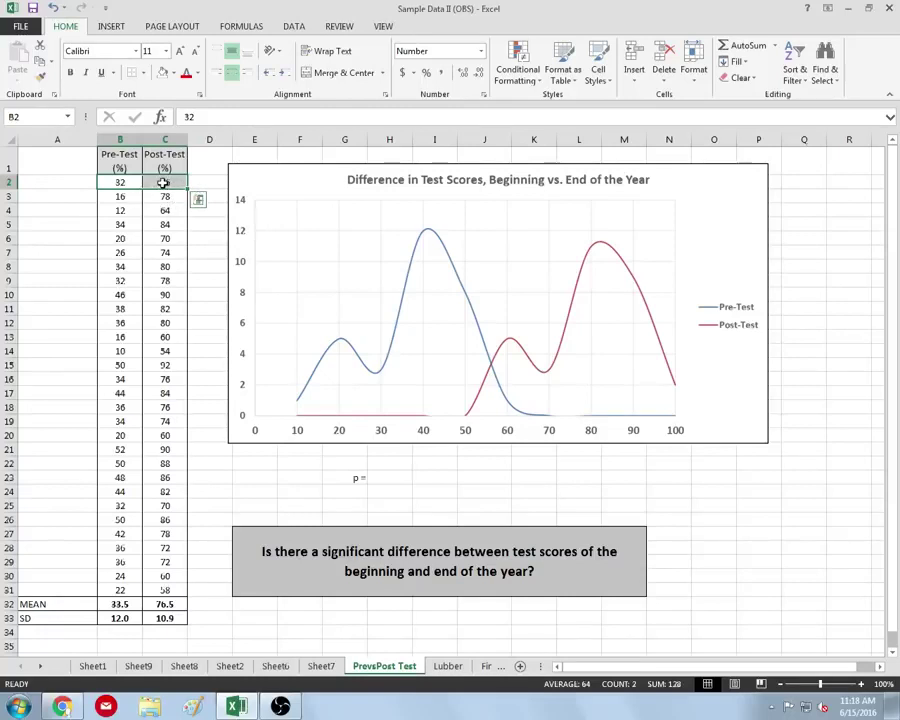
left_click_drag(164, 182, 76, 182)
left_click(82, 188)
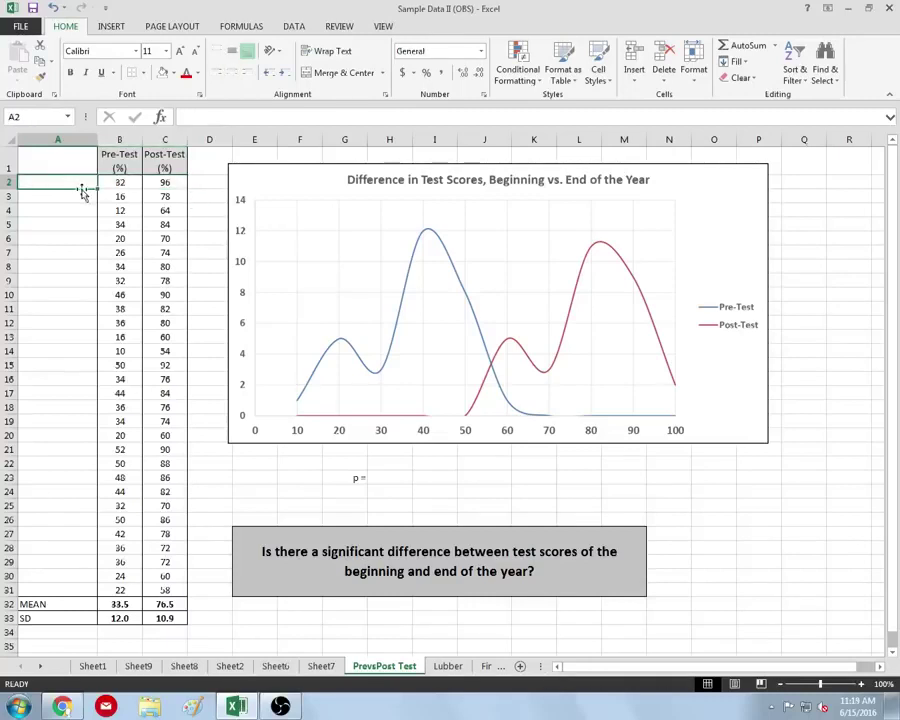
- Name the first three students in A2:A4 and highlight their rows of scores
type("Josh")
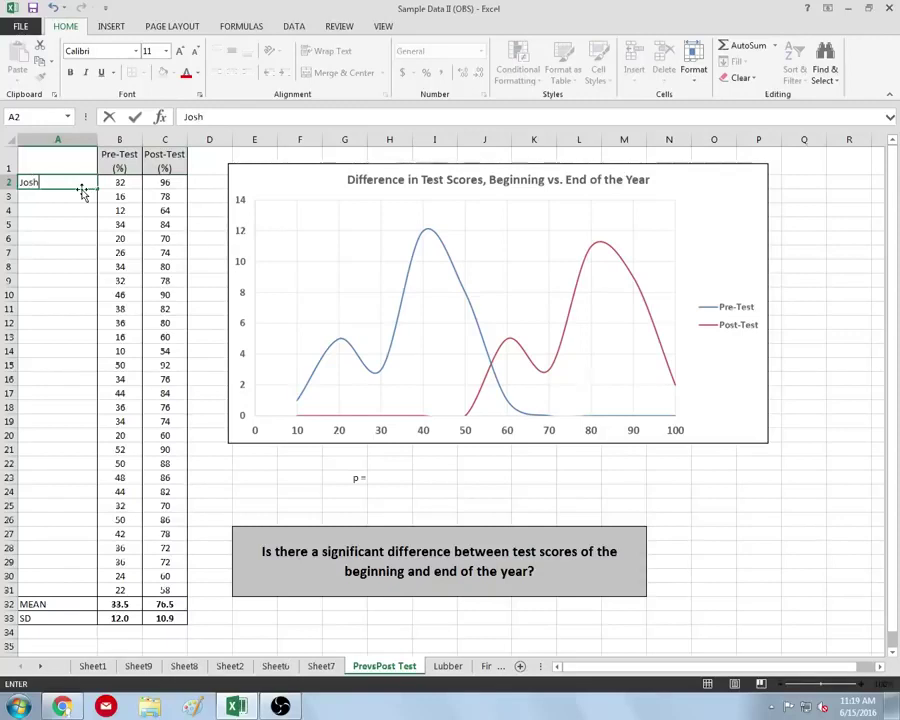
key("Return")
type("Sal")
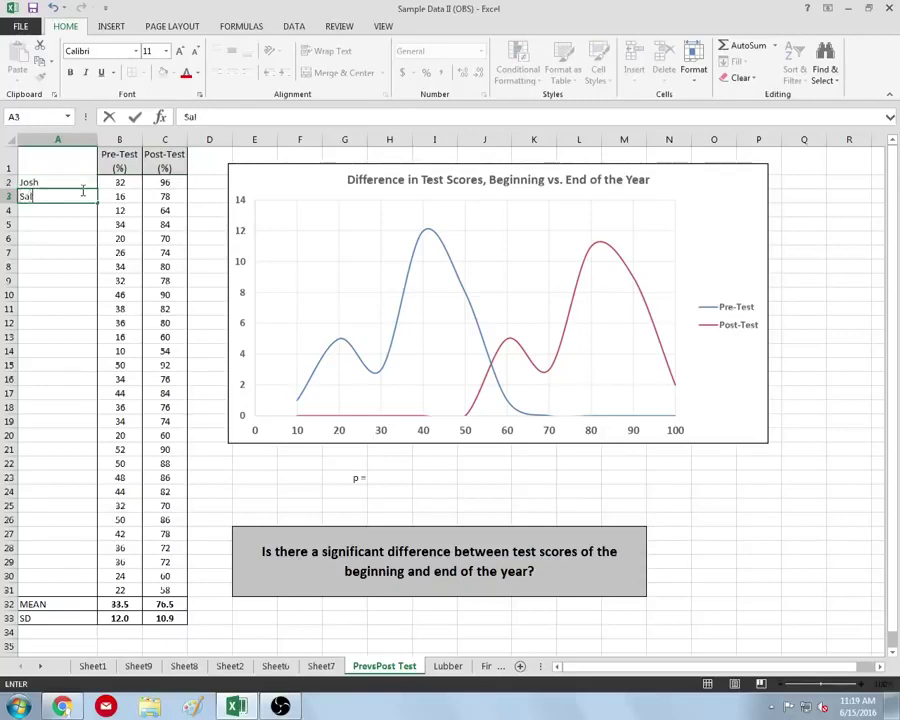
type("ly")
key("Return")
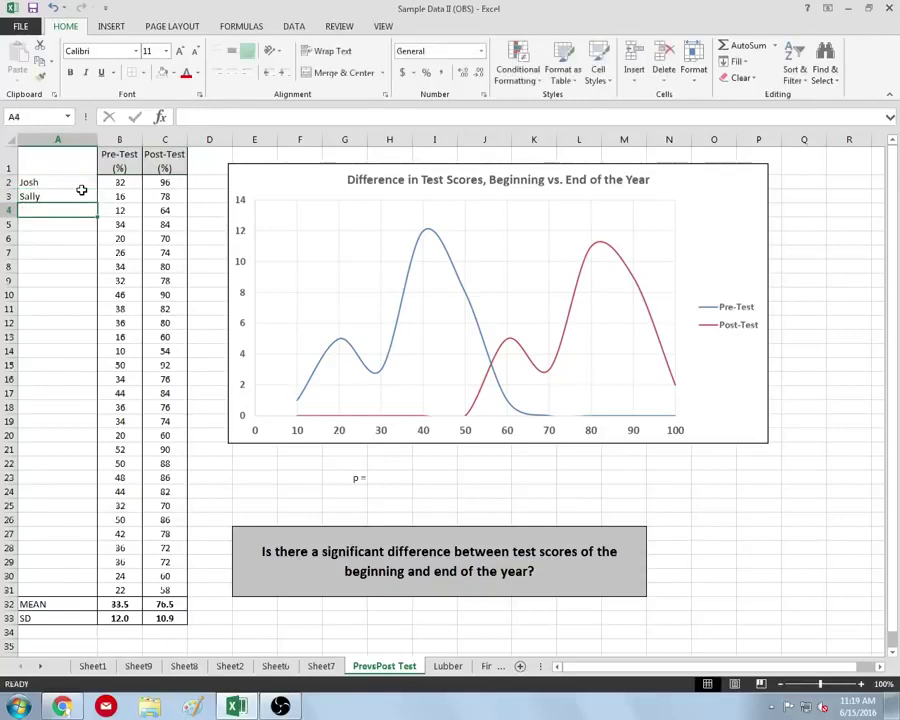
type("Sarah")
key("Return")
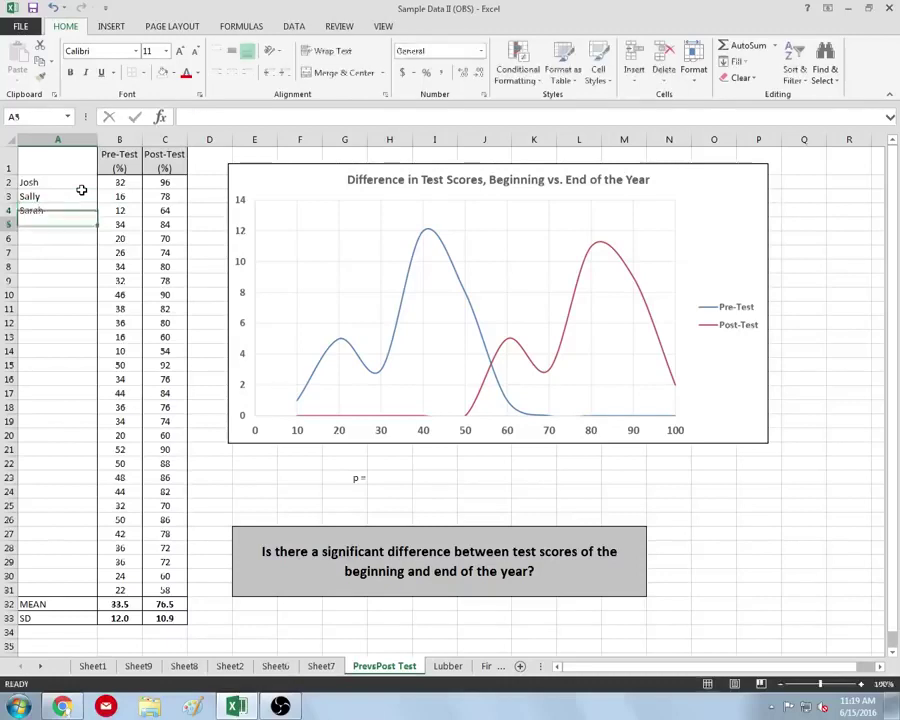
left_click_drag(170, 183, 84, 182)
left_click_drag(172, 196, 71, 199, "ctrl")
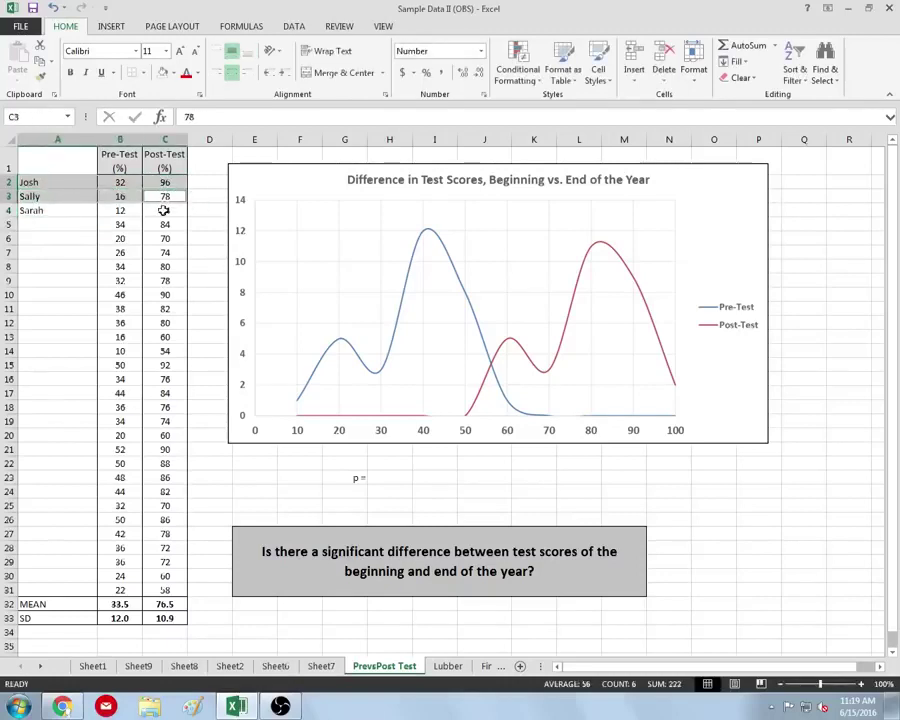
left_click_drag(165, 210, 66, 211, "ctrl")
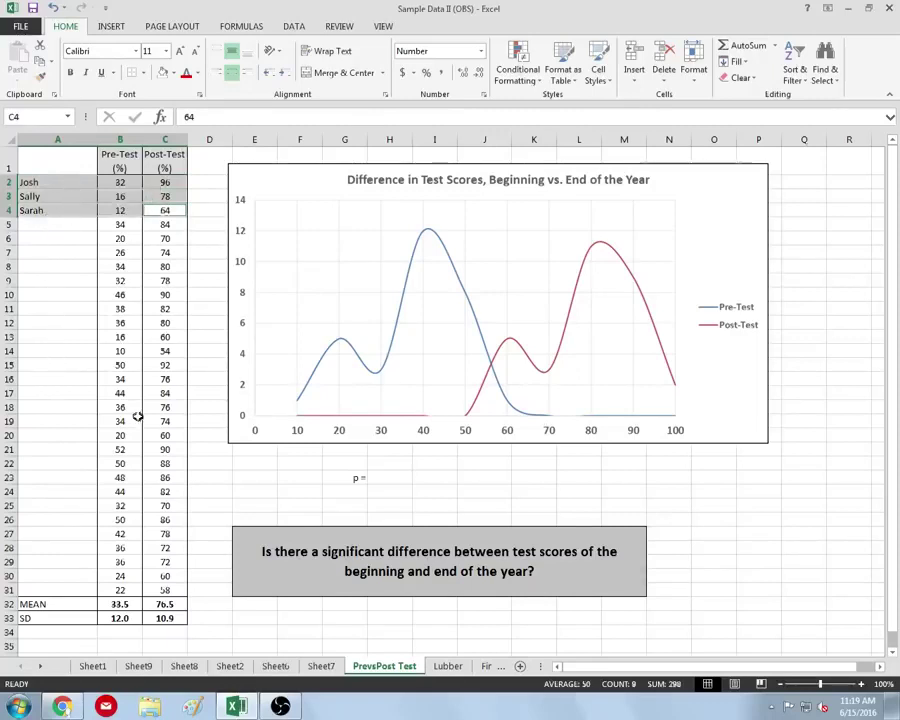
left_click(160, 228)
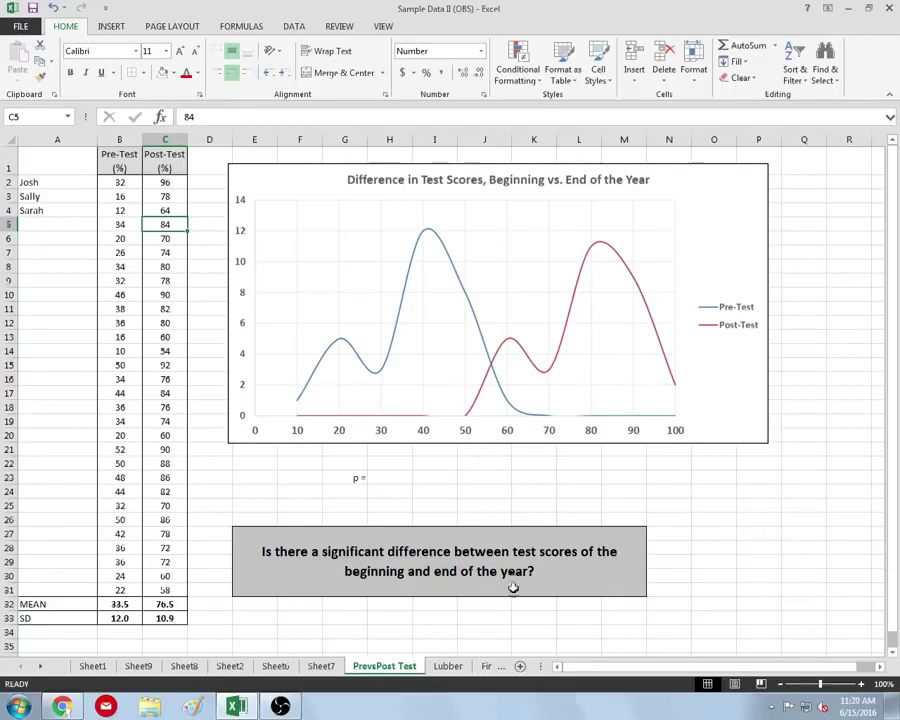
- Move through Sheet8 and Sheet2 to Sheet6's one- versus two-tailed t-test charts
left_click(184, 667)
left_click(240, 667)
left_click(274, 667)
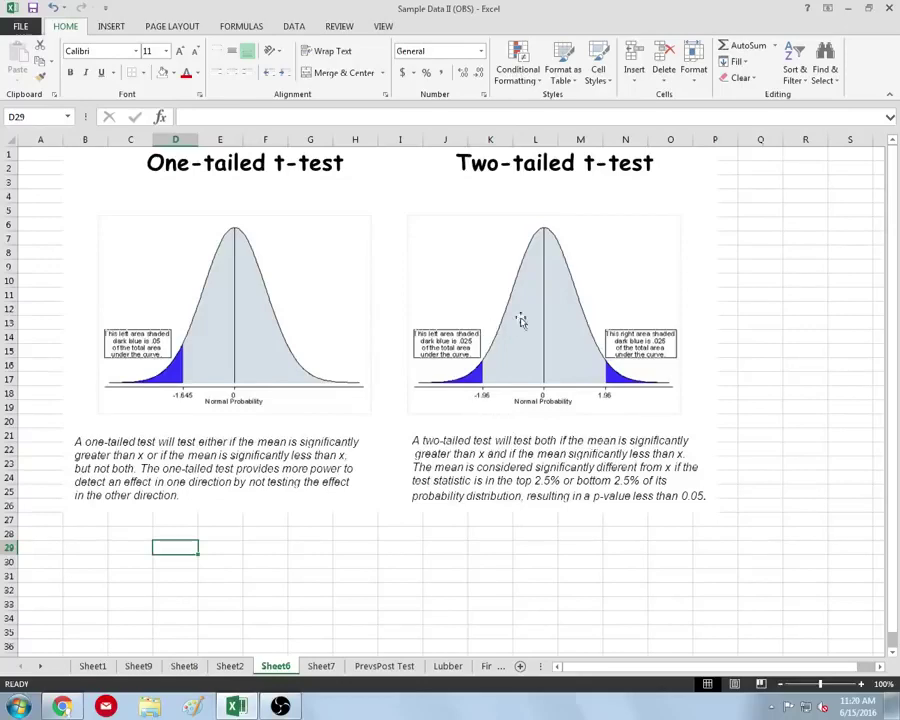
- Return to the PrevsPost Test sheet and select cell H23 beside p =
left_click(325, 665)
left_click(380, 665)
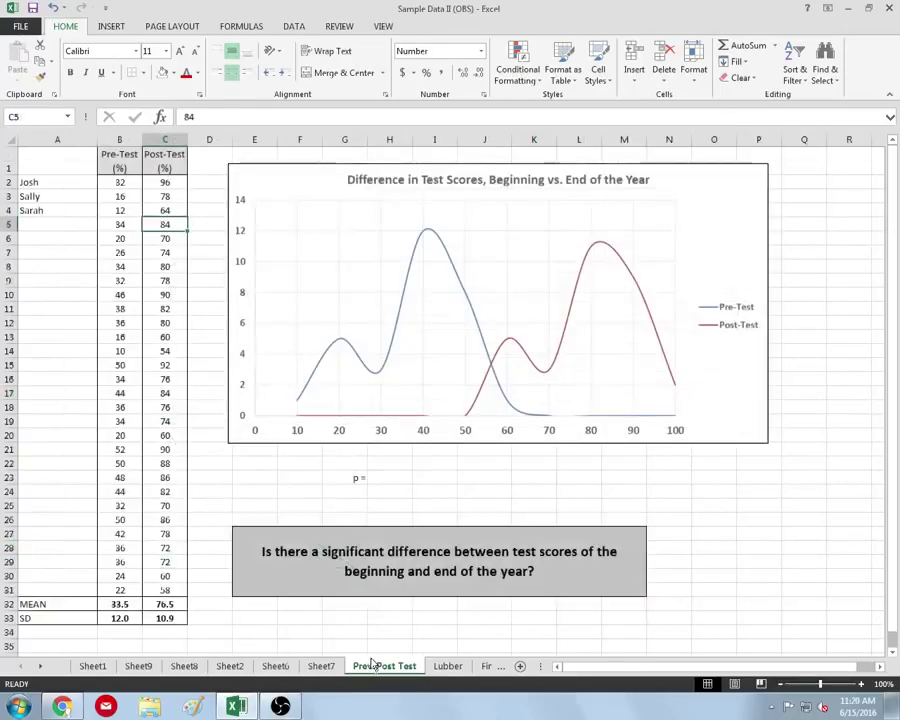
left_click(390, 478)
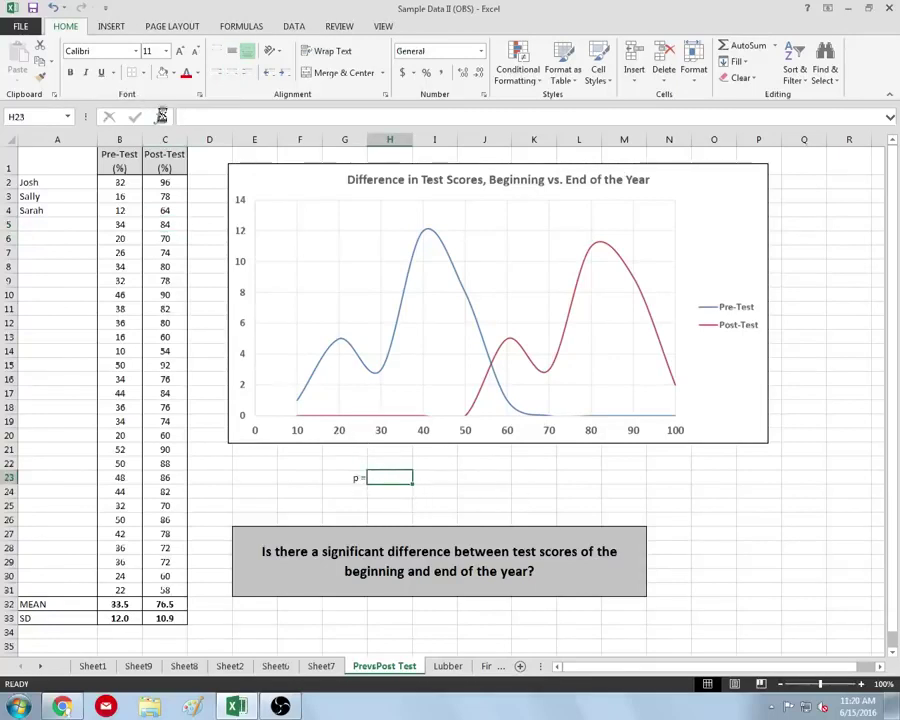
- Insert the T.TEST function into the p-value cell through Insert Function
left_click(160, 116)
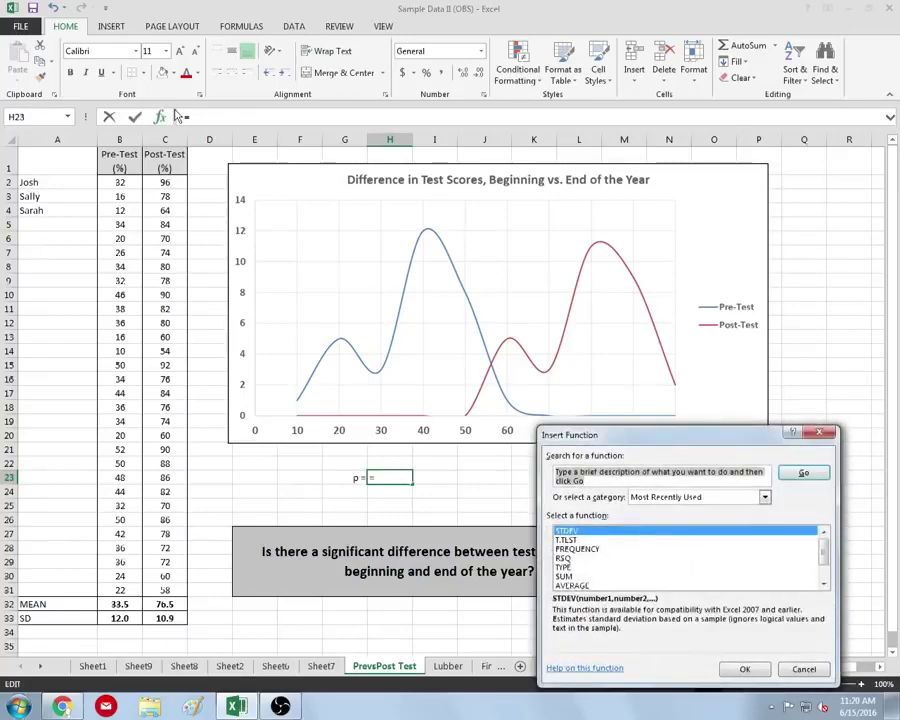
left_click(700, 497)
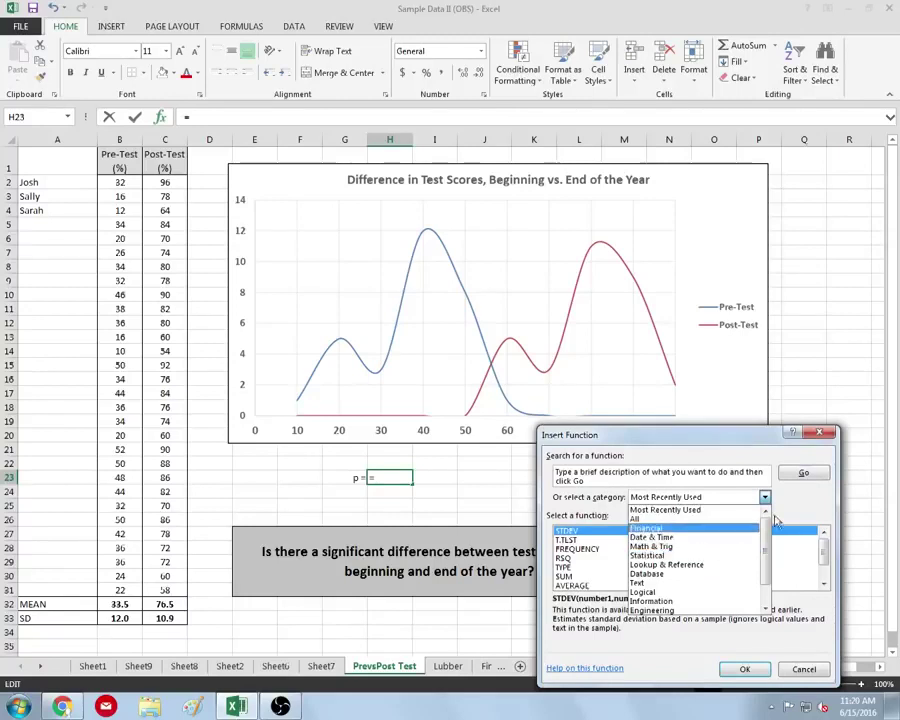
left_click(718, 507)
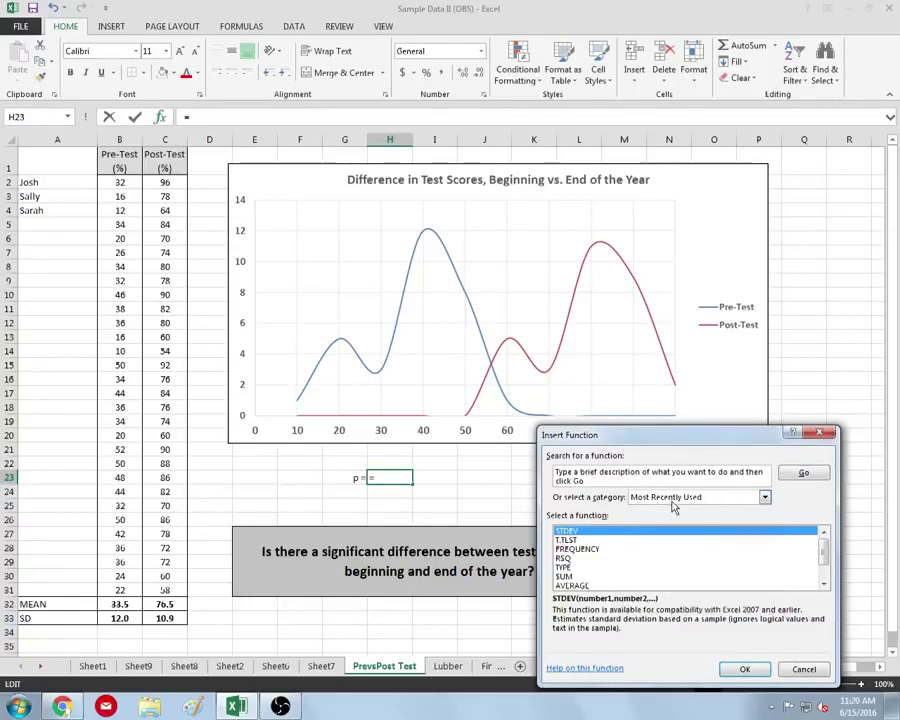
left_click(583, 541)
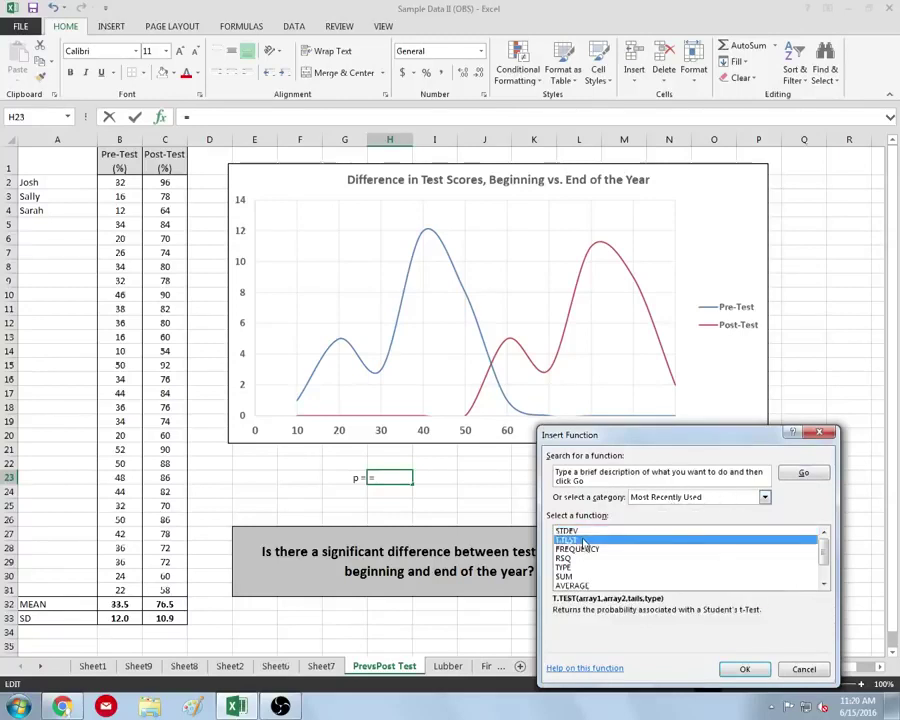
left_click(745, 670)
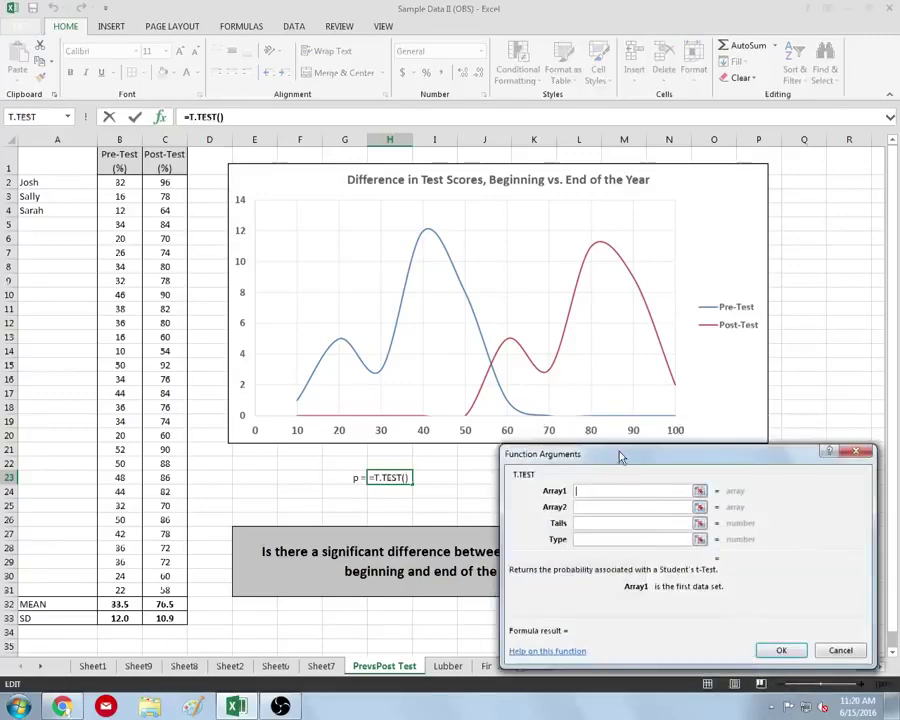
- Set T.TEST to B2:B31, C2:C31, Tails 2, Type 1, giving 1.6975E-24
left_click_drag(120, 180, 116, 589)
left_click(578, 507)
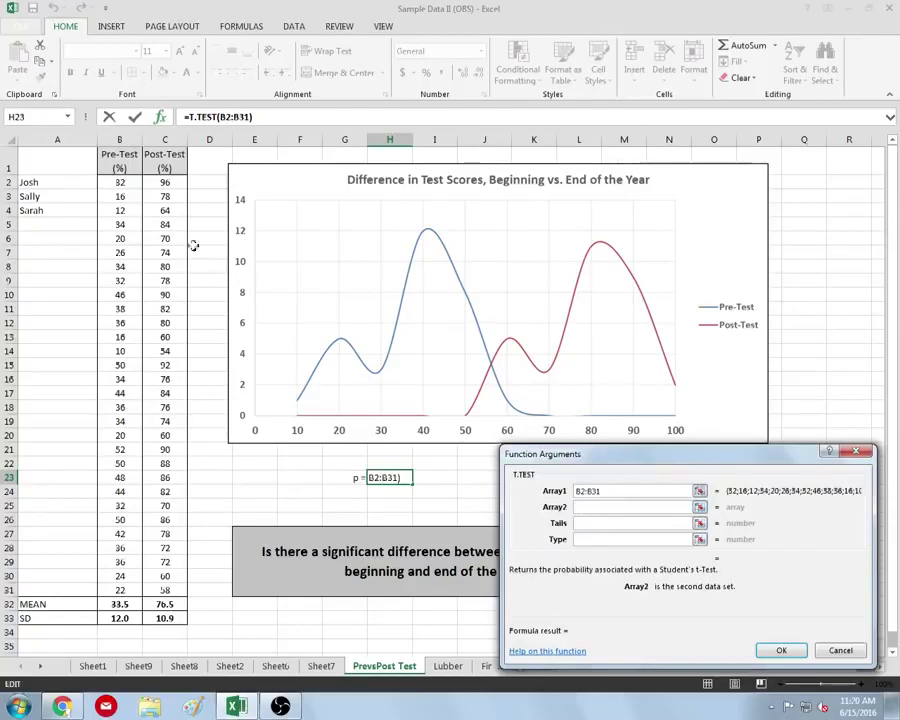
left_click_drag(165, 182, 160, 588)
left_click(643, 521)
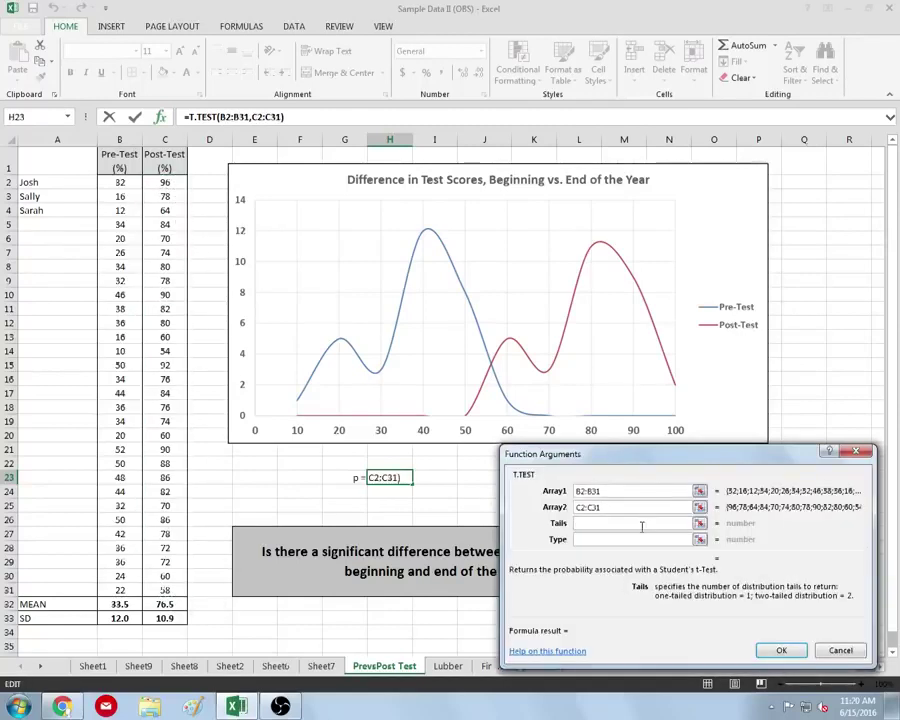
type("2")
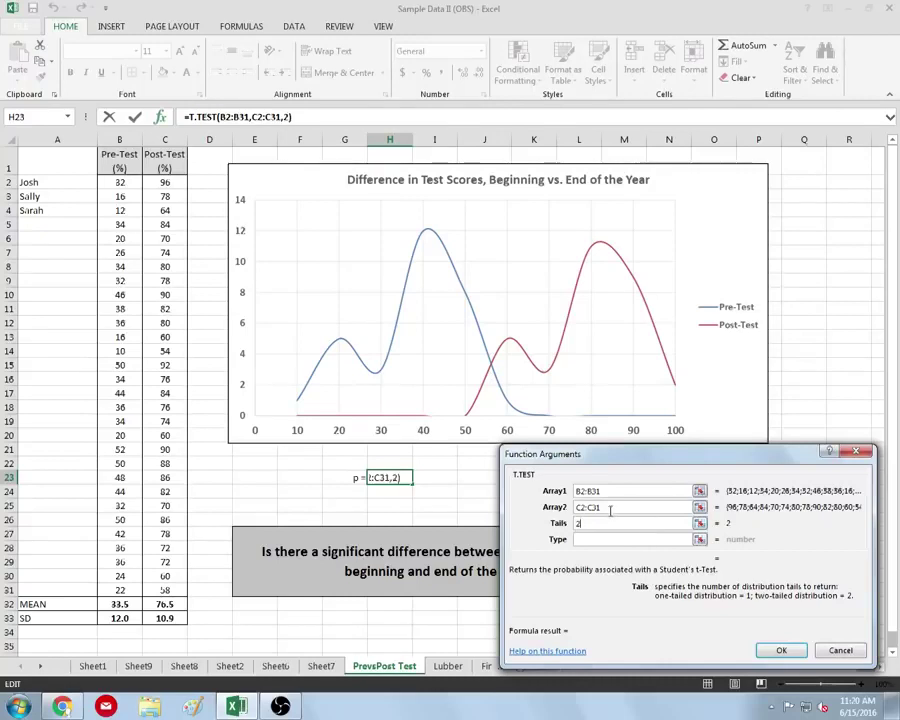
left_click(618, 540)
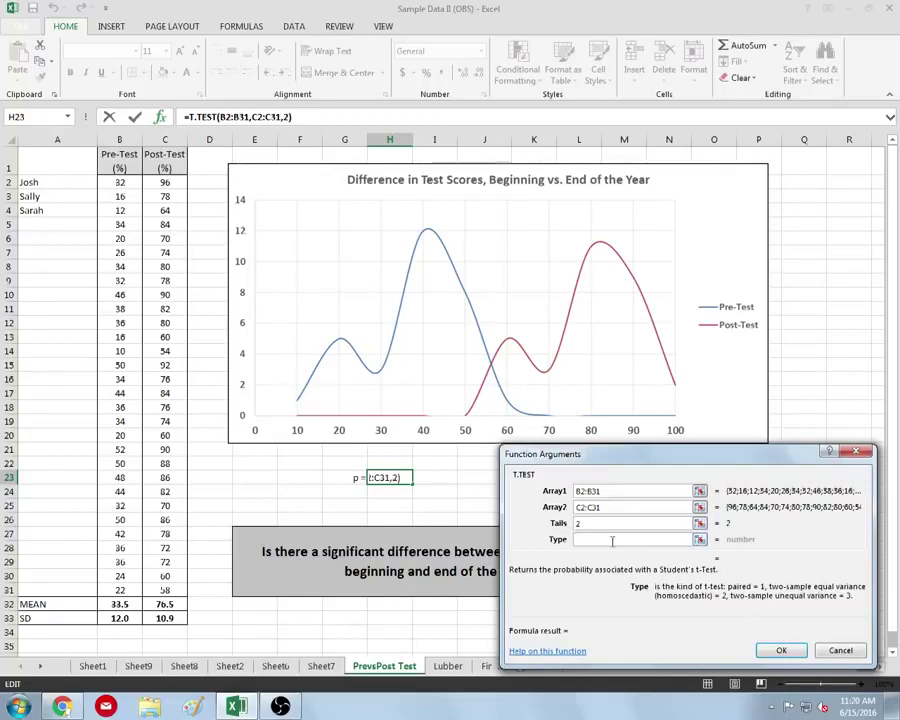
type("1")
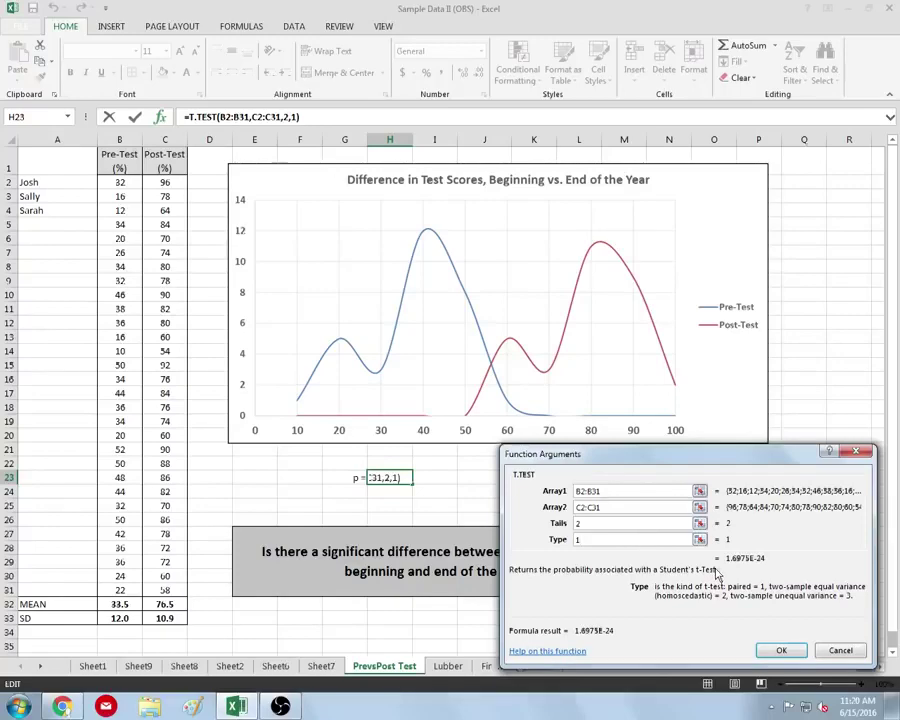
left_click(778, 648)
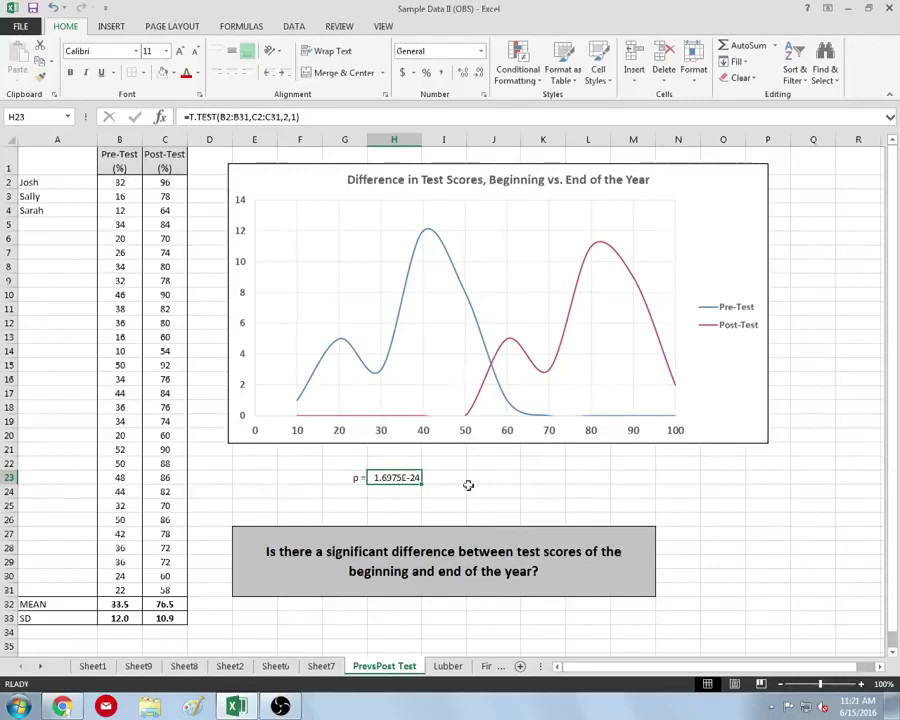
- In H24 below the p-value, start typing it as the decimal 0.00000000000000000…
key("Return")
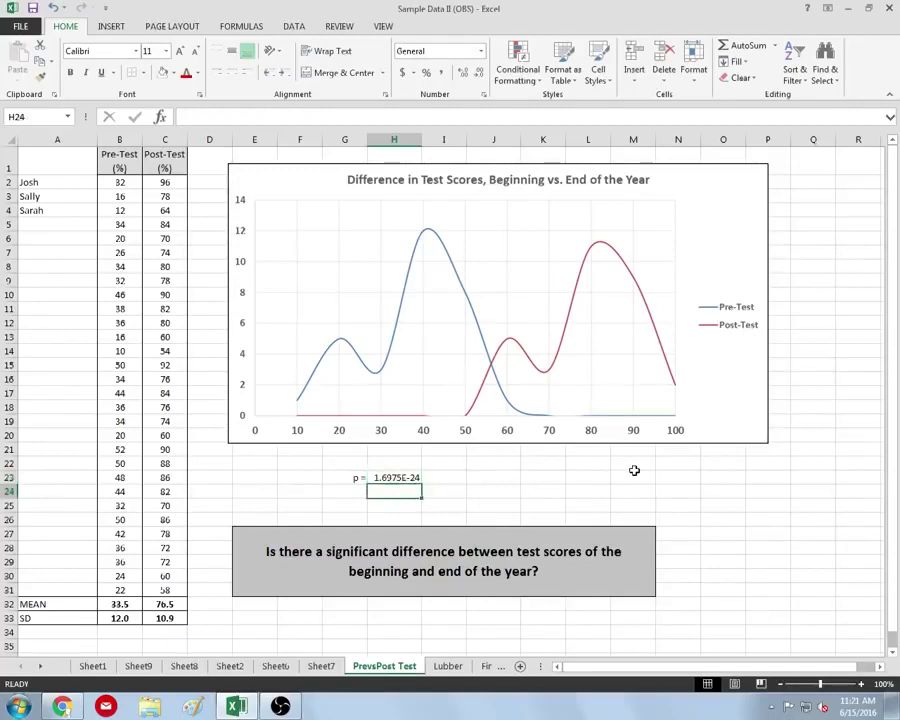
type("0.0")
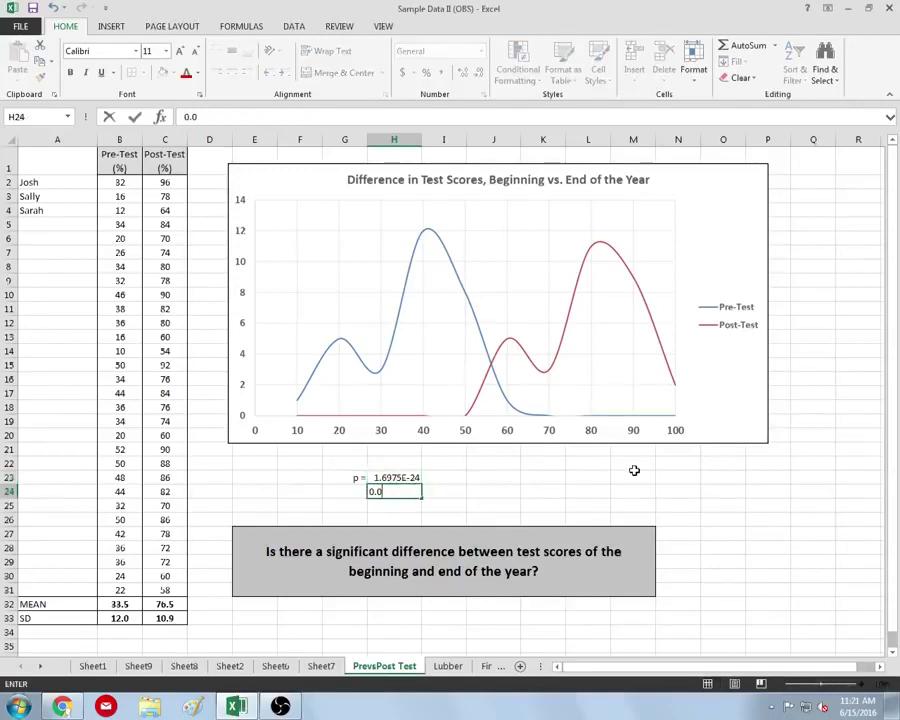
type("0000")
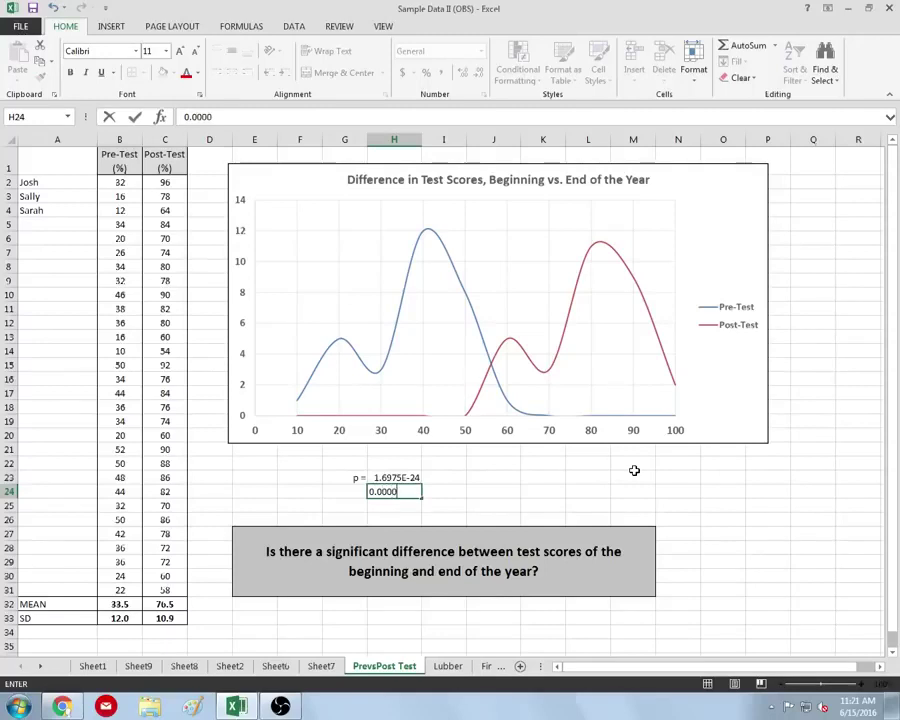
type("00000000000")
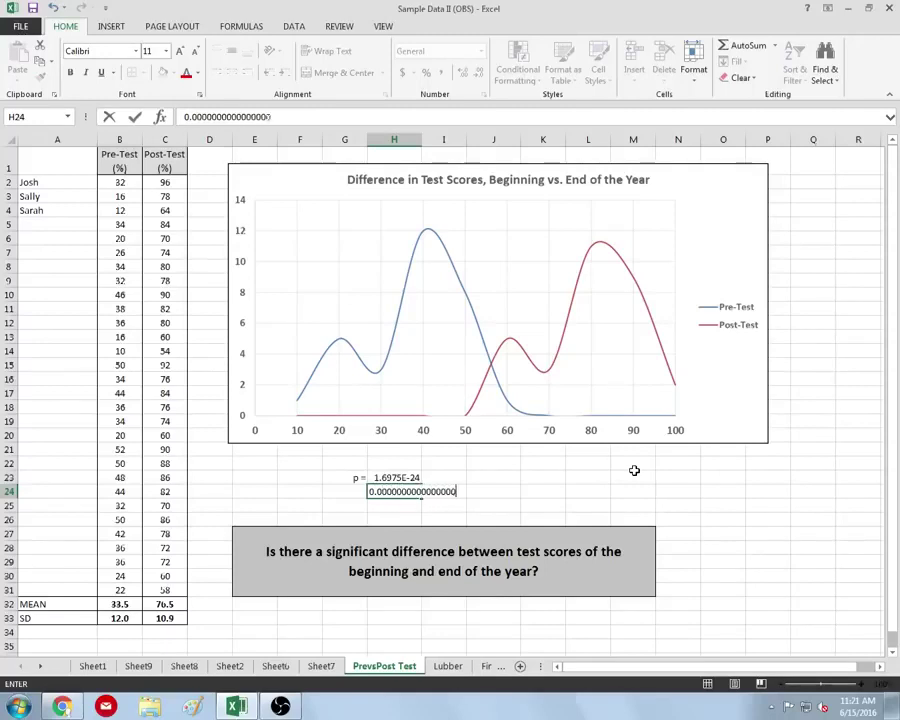
type("0000000016975")
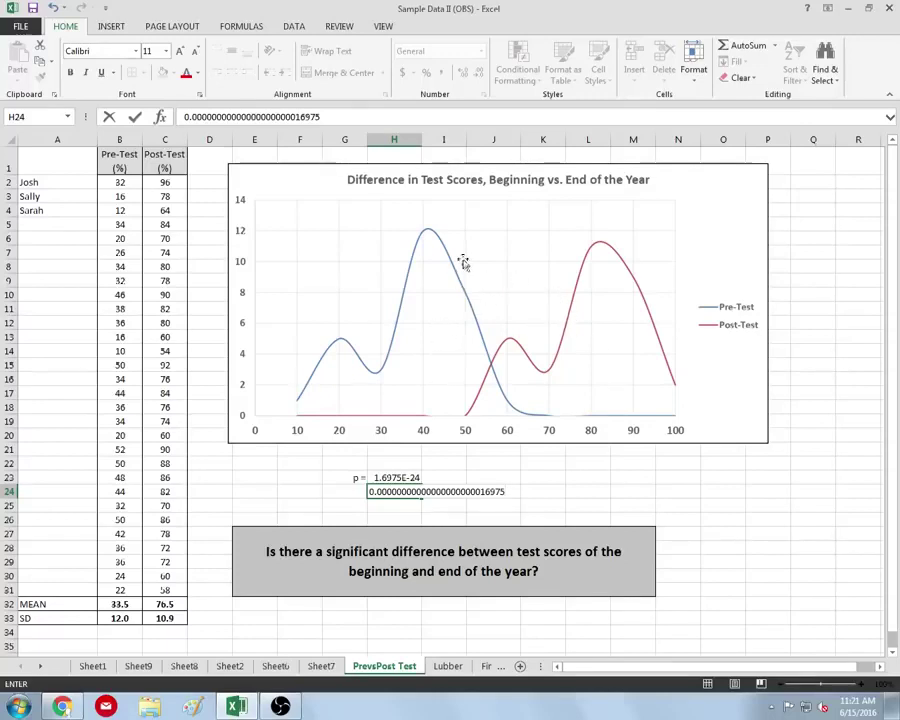
- On the Lubber sheet, check the mean masses, then start a function in F9
left_click(448, 666)
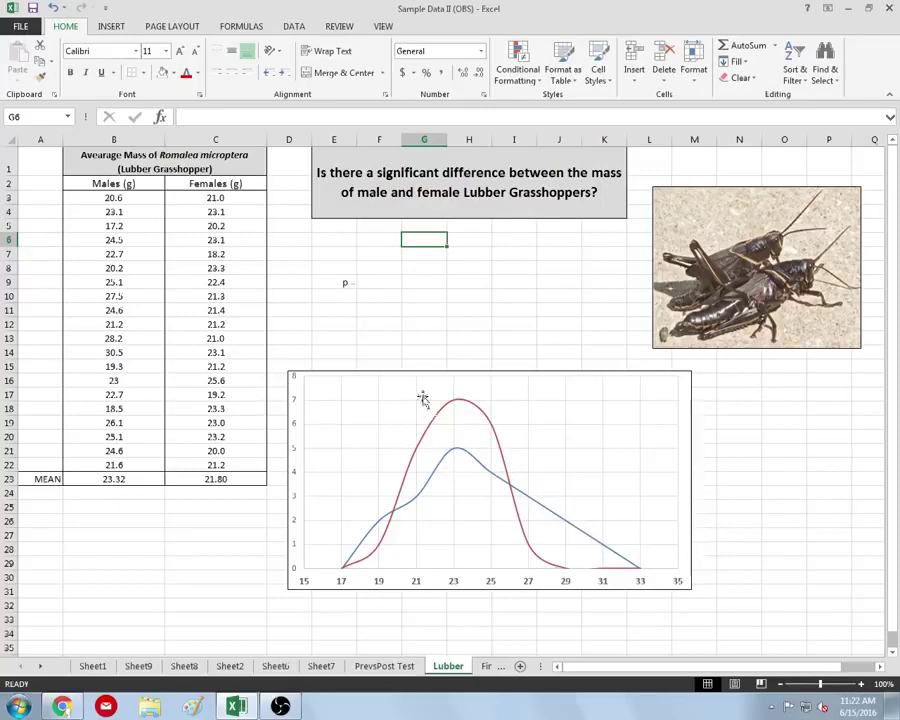
left_click(140, 481)
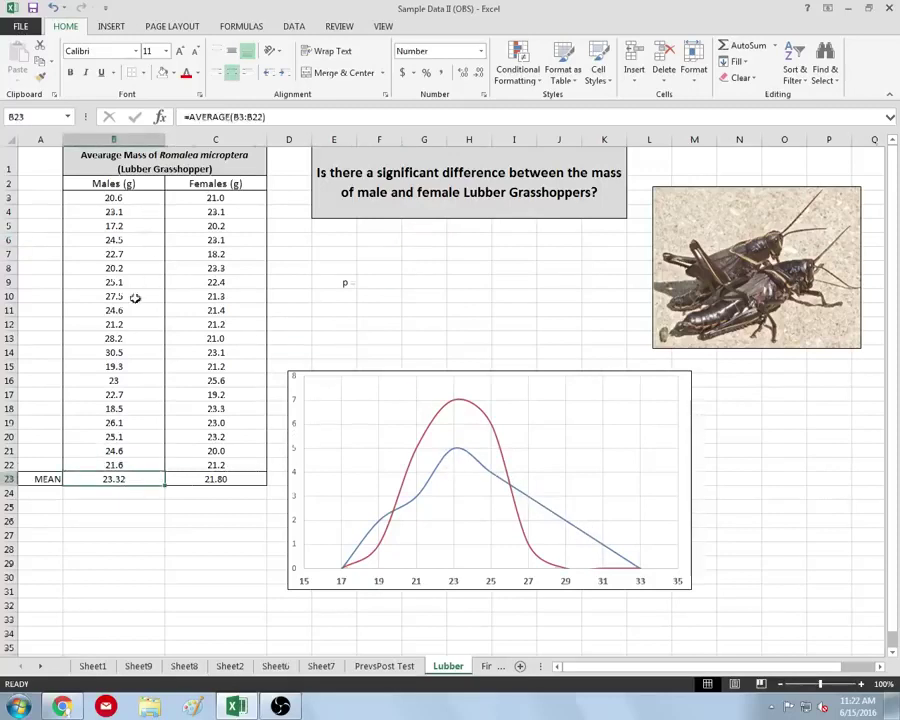
mouse_move(160, 479)
left_mouse_down()
mouse_move(183, 481)
mouse_move(150, 480)
left_mouse_up()
left_click(151, 508)
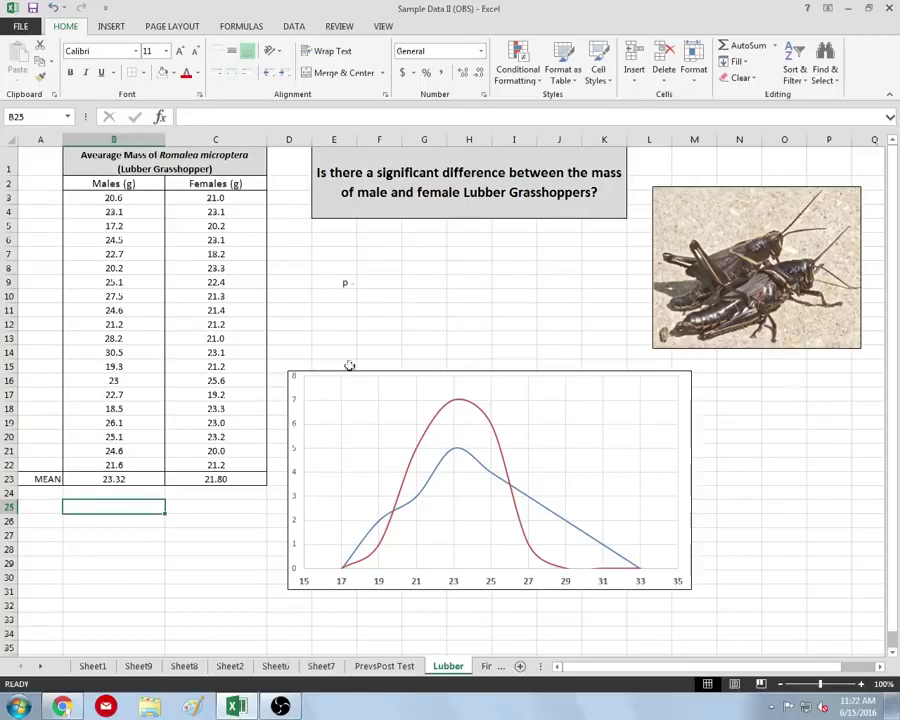
left_click(374, 284)
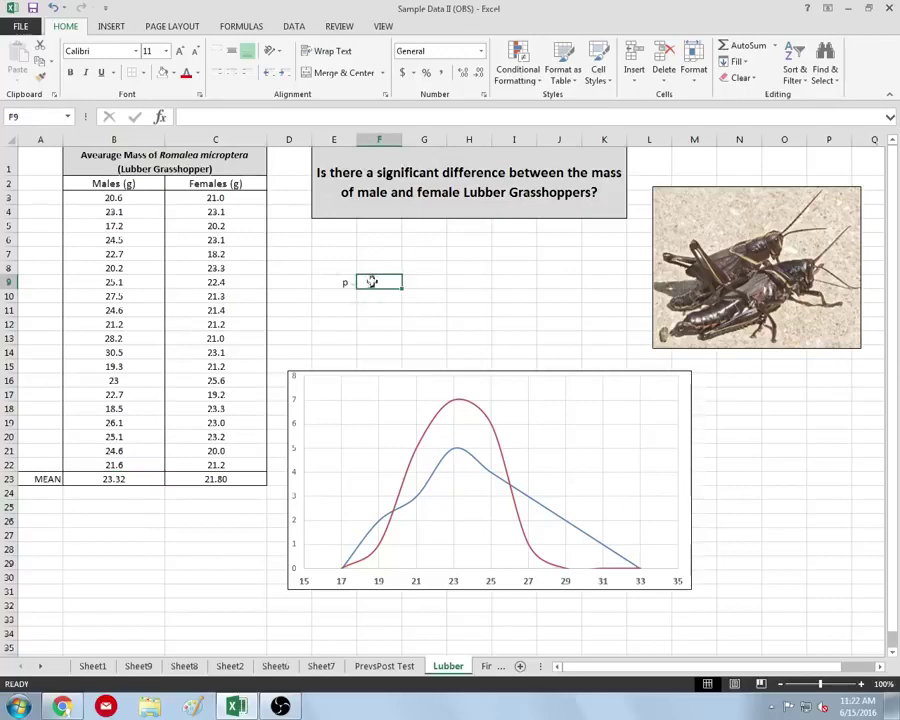
left_click(160, 117)
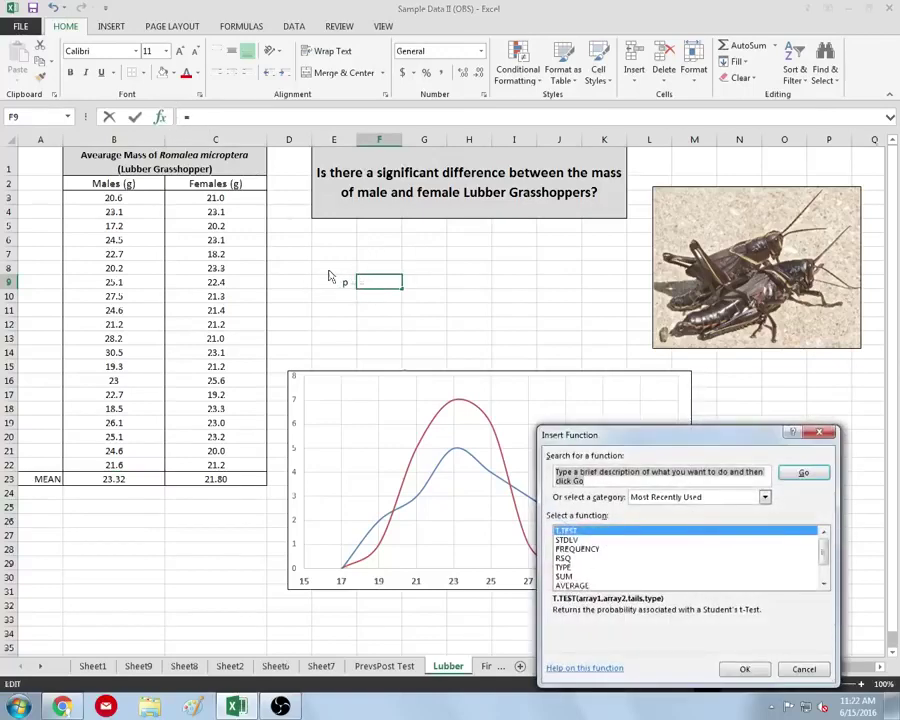
- Choose T.TEST with males' masses B3:B22 as Array1 and females' C3:C22 as Array2
left_click(703, 497)
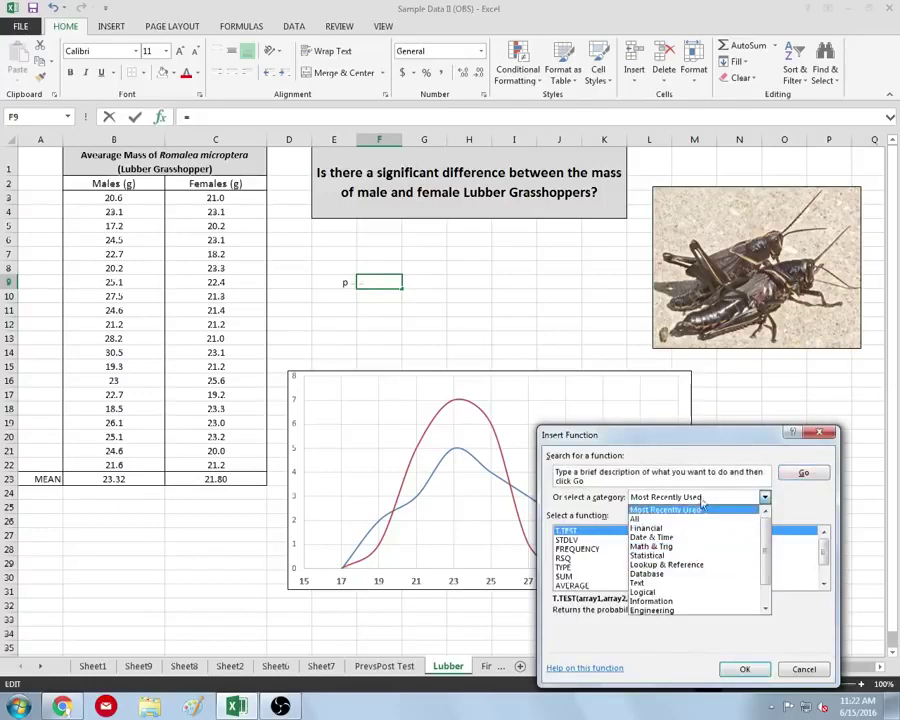
left_click(704, 508)
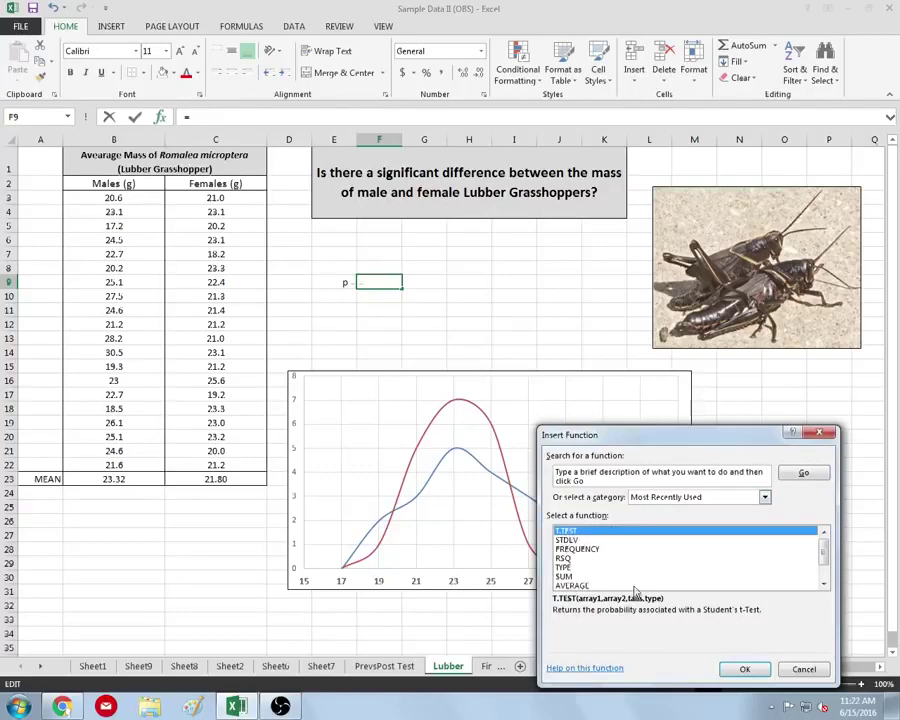
left_click(745, 669)
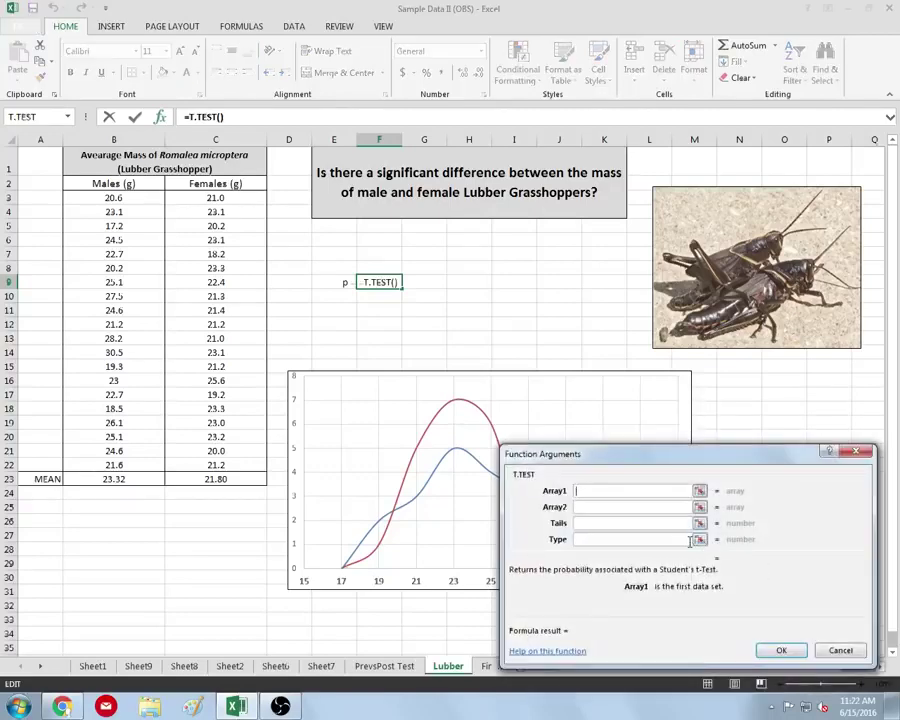
left_click(131, 196)
left_click_drag(131, 193, 135, 468)
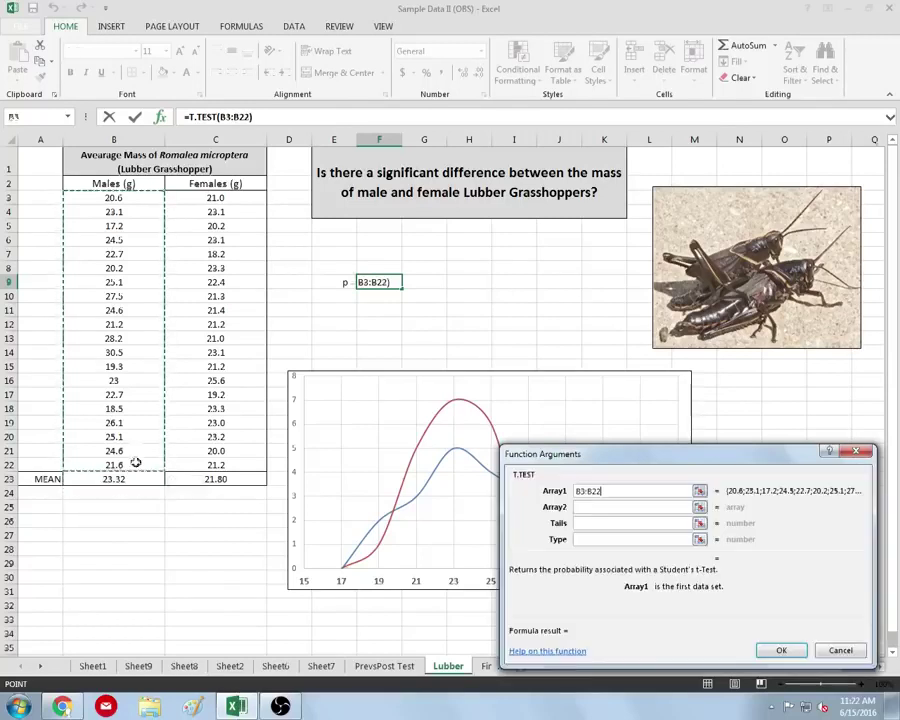
left_click(580, 507)
left_click_drag(225, 197, 229, 470)
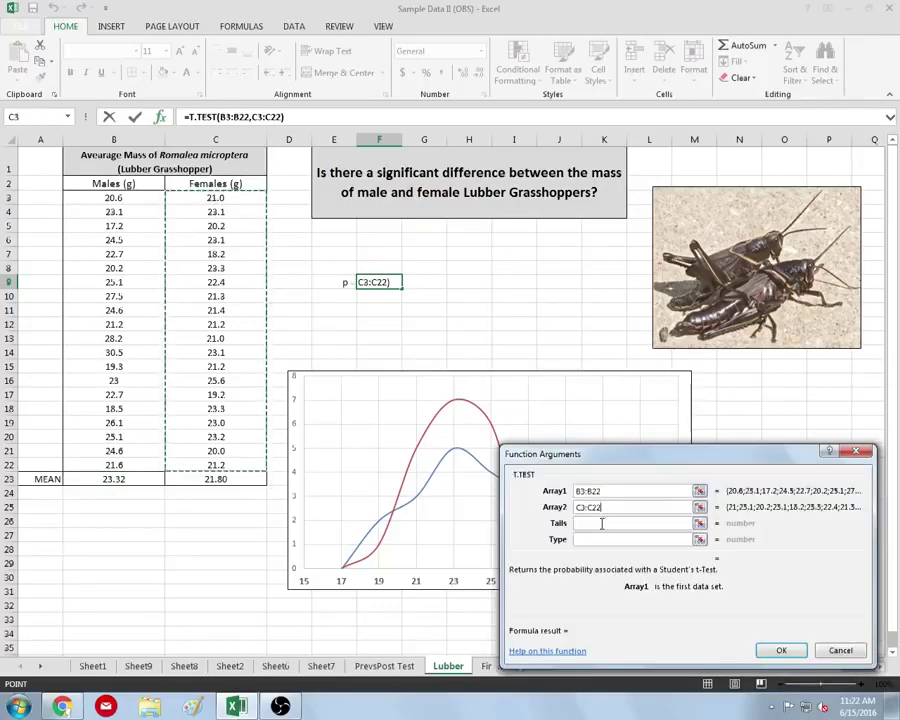
- Set Tails 2 and Type 3 so the p cell shows 0.082952
left_click(605, 526)
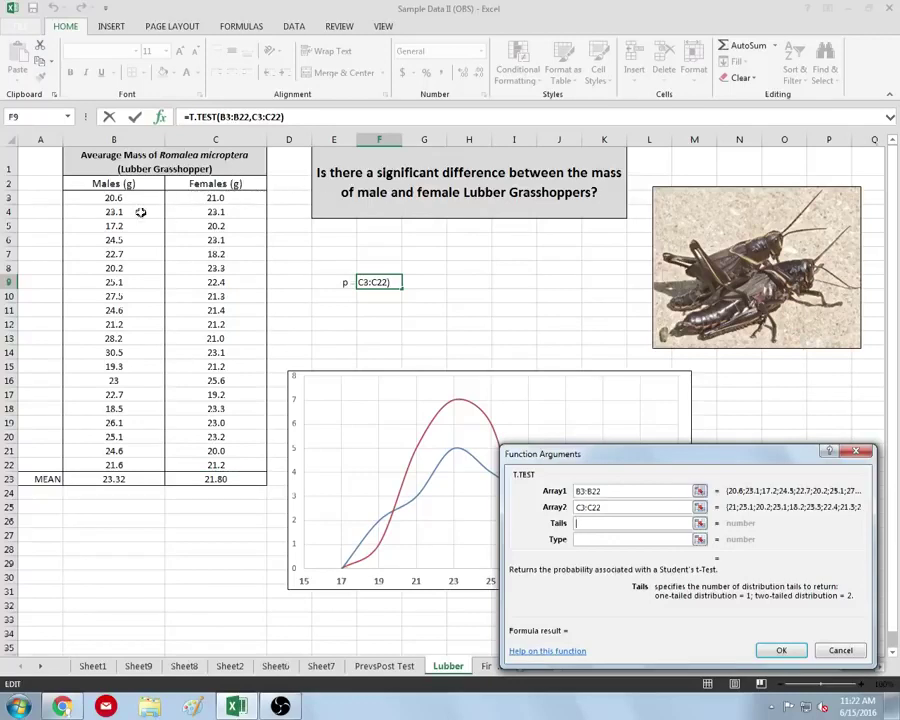
left_click(592, 522)
type("2")
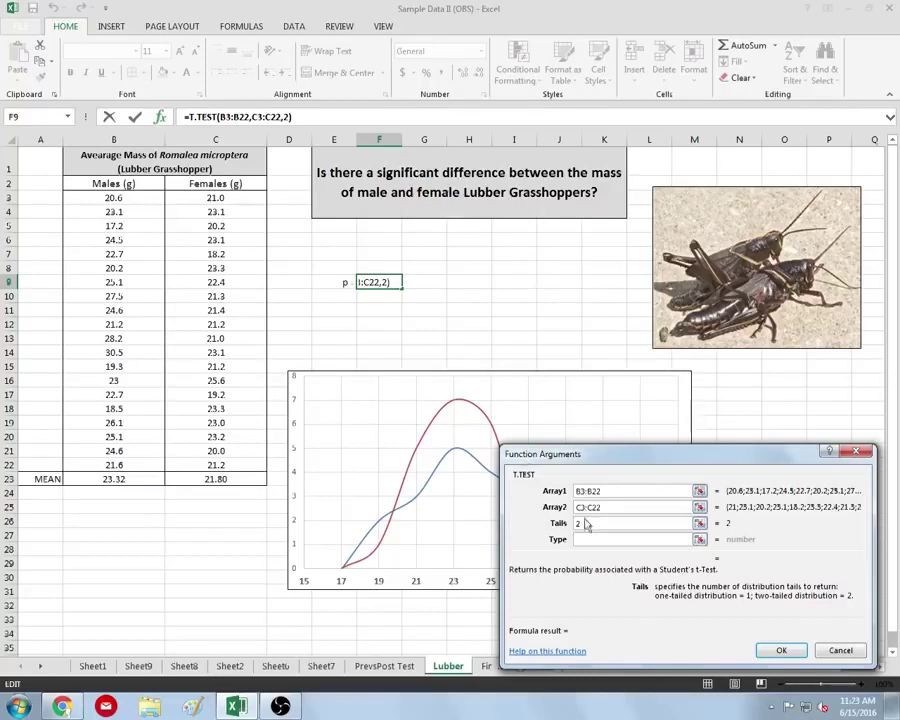
left_click(611, 538)
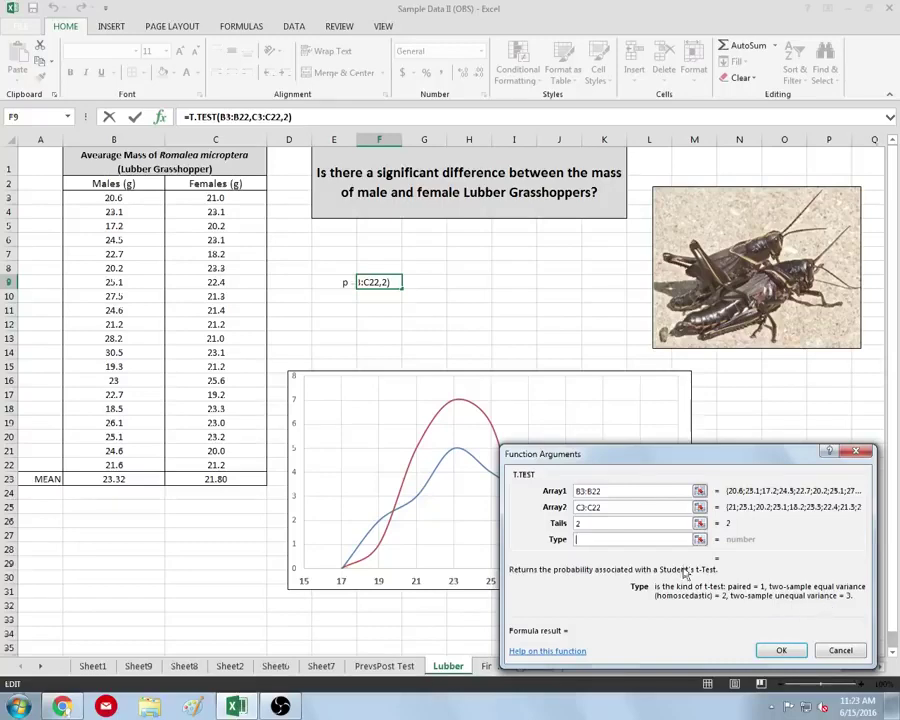
type("3")
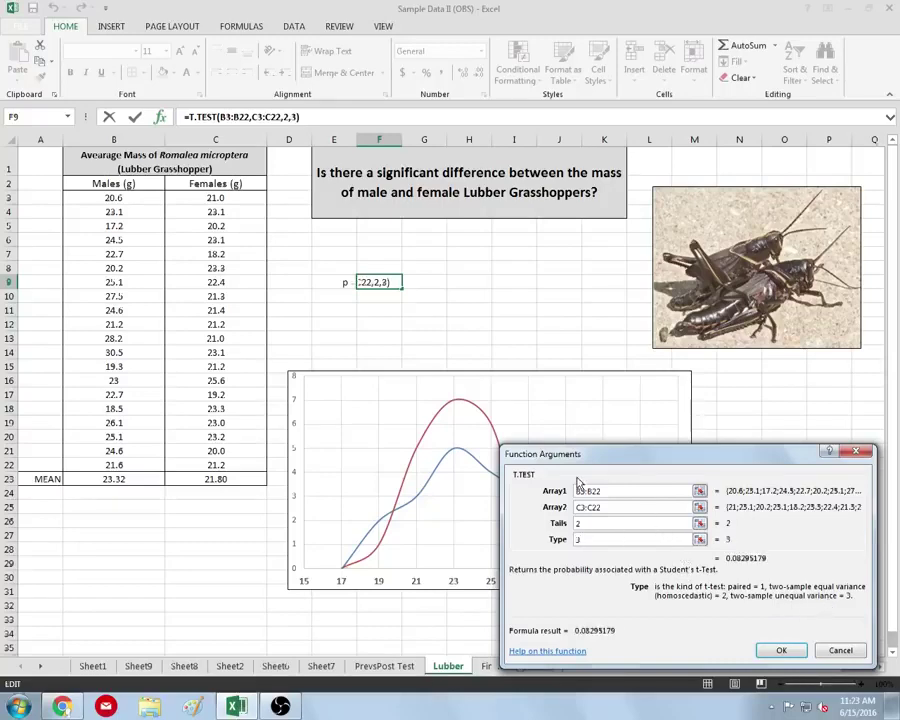
left_click(780, 650)
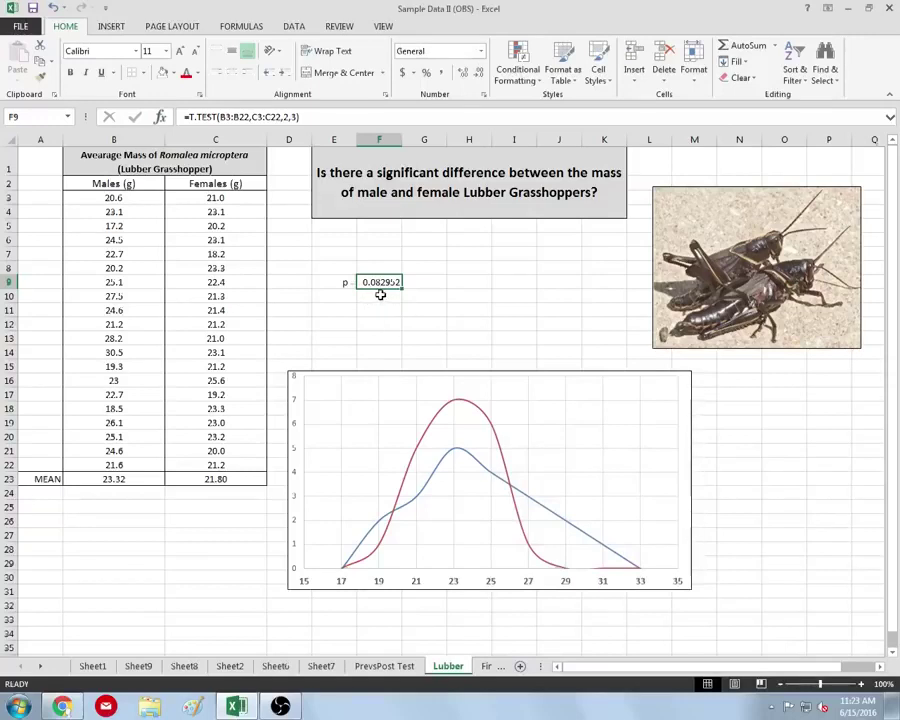
- Check the Lubber p-value formula and select the p label with its value
left_click(385, 297)
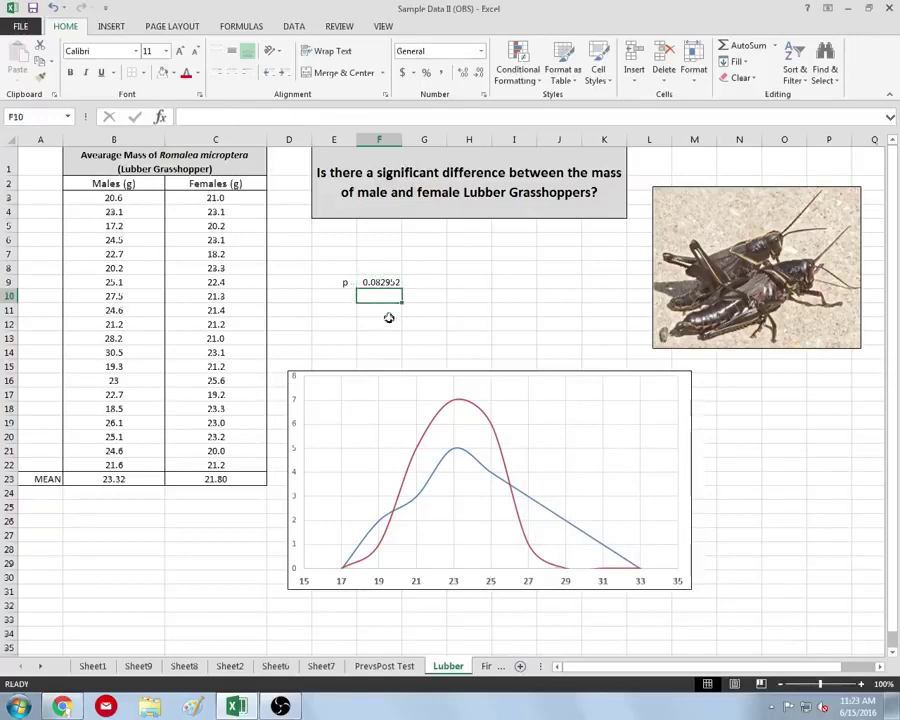
left_click(380, 283)
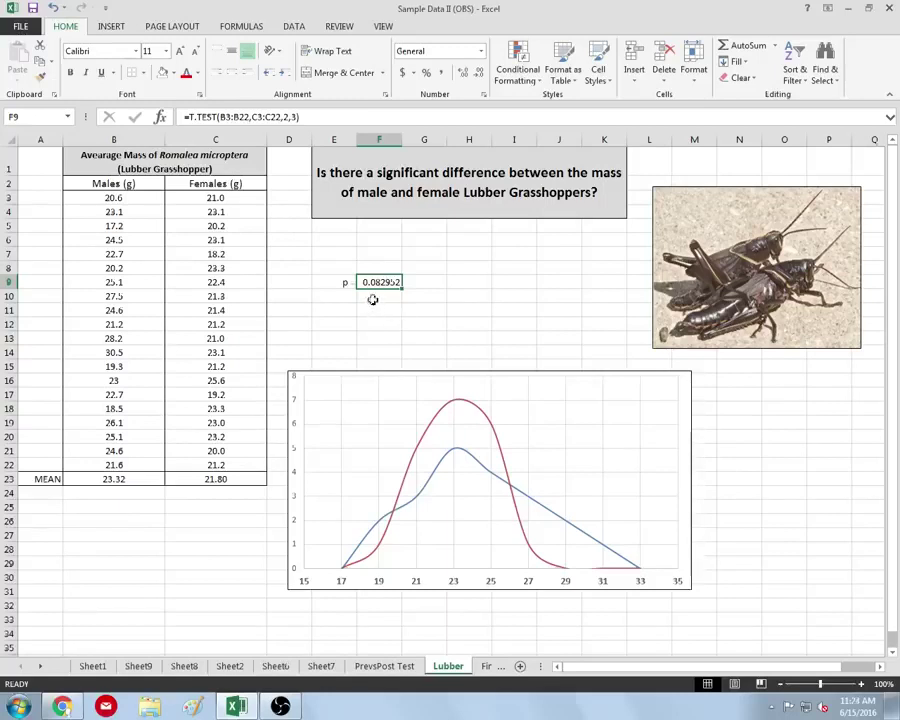
left_click_drag(339, 282, 380, 283)
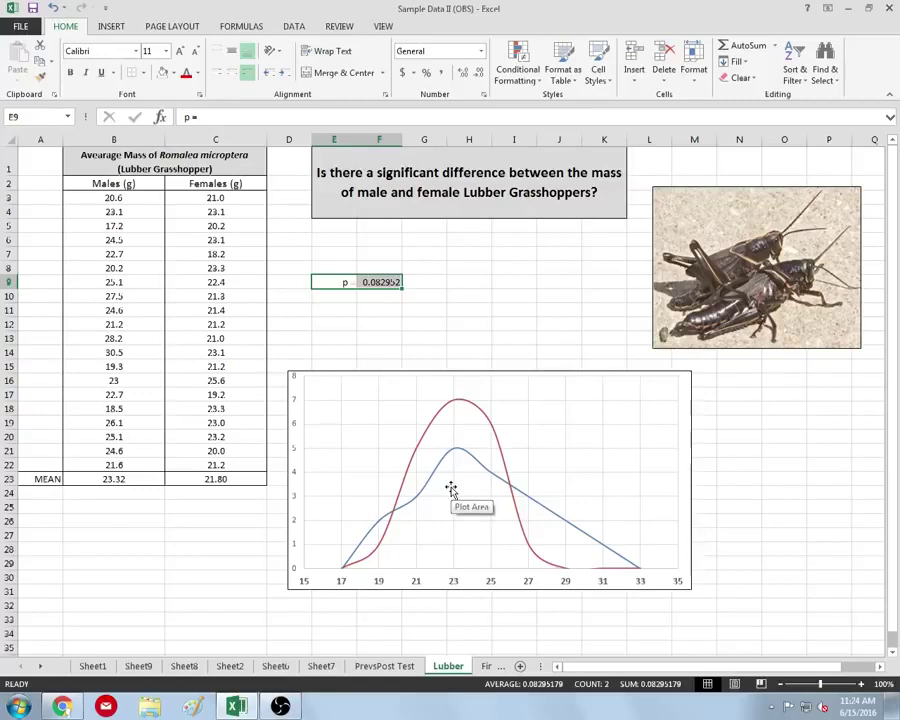
- Open Final Grades, briefly reselect Lubber's mass columns, then return to Final Grades
mouse_move(376, 291)
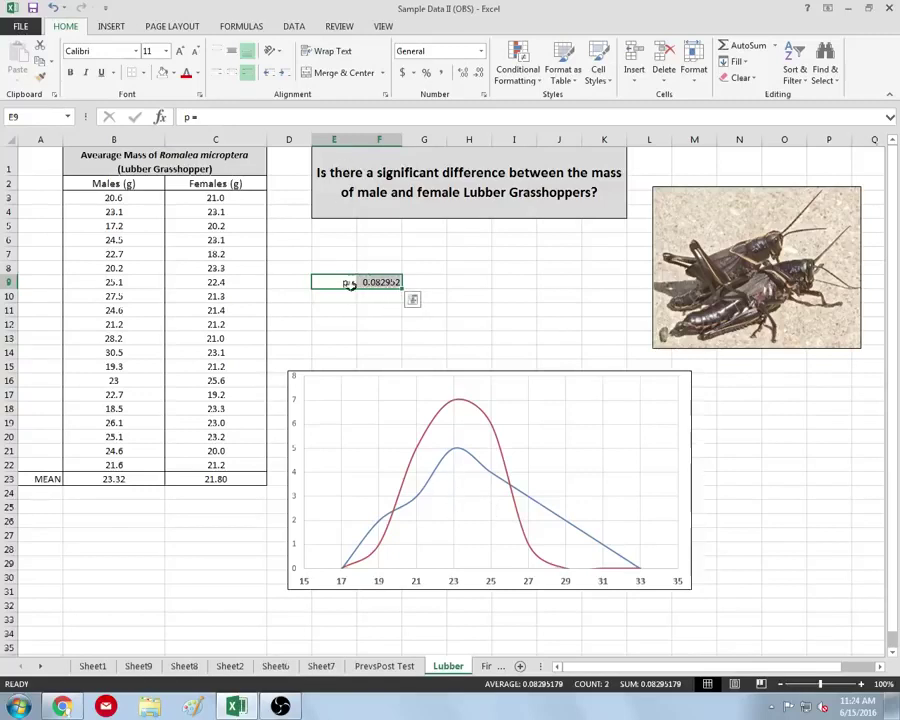
left_click(488, 666)
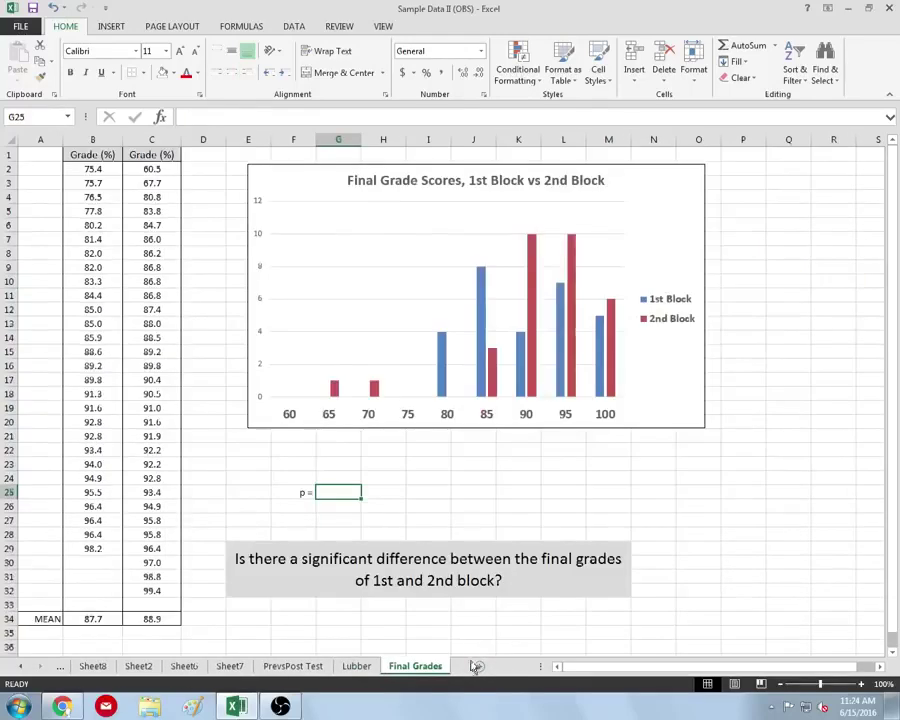
left_click(356, 666)
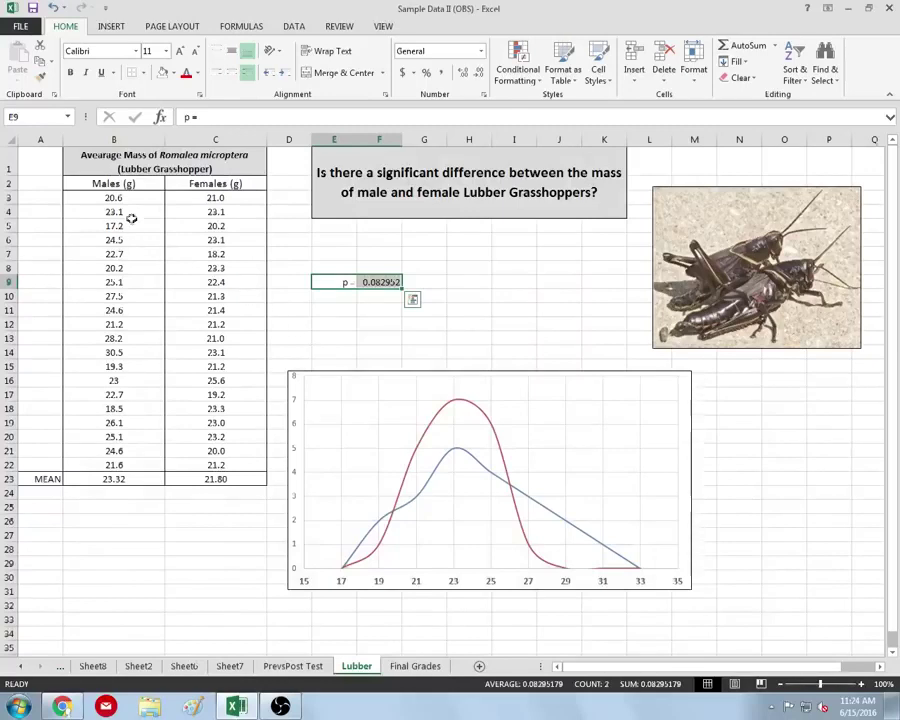
left_click_drag(131, 197, 125, 319)
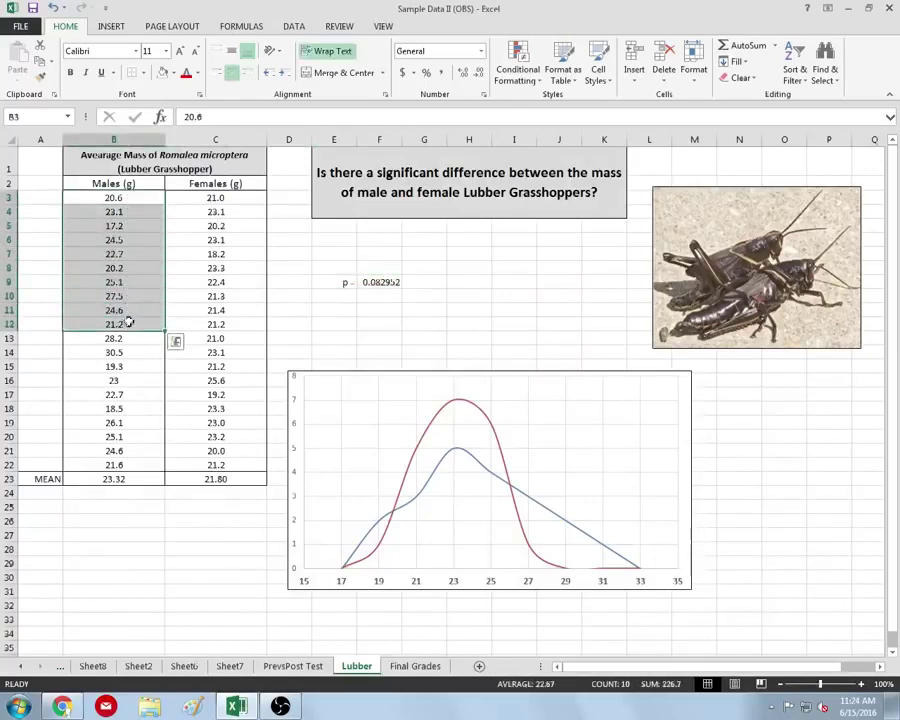
left_click_drag(195, 197, 195, 321)
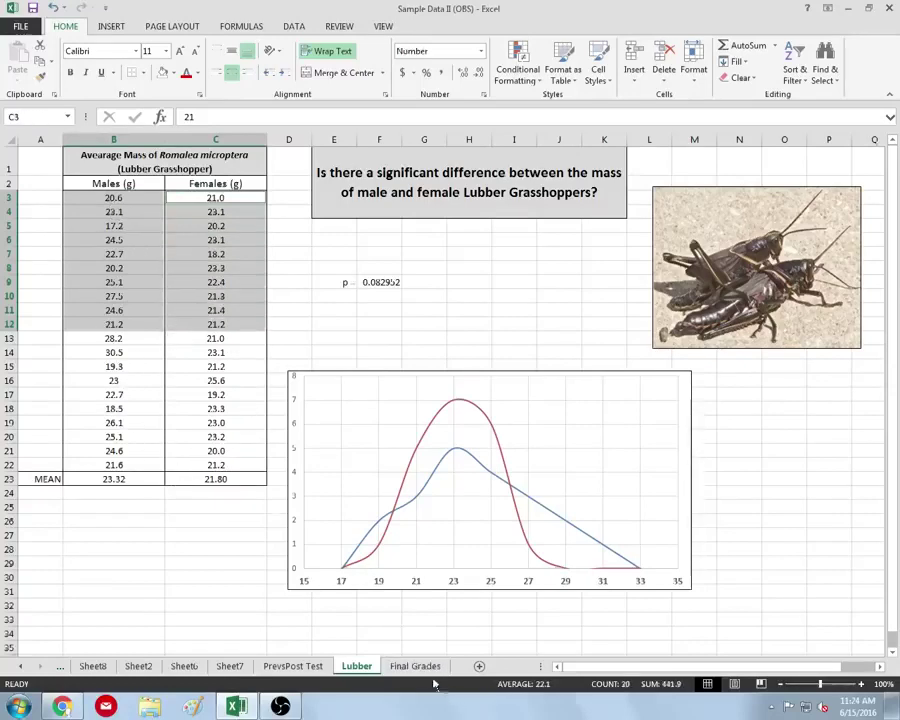
left_click(415, 666)
left_click(230, 313)
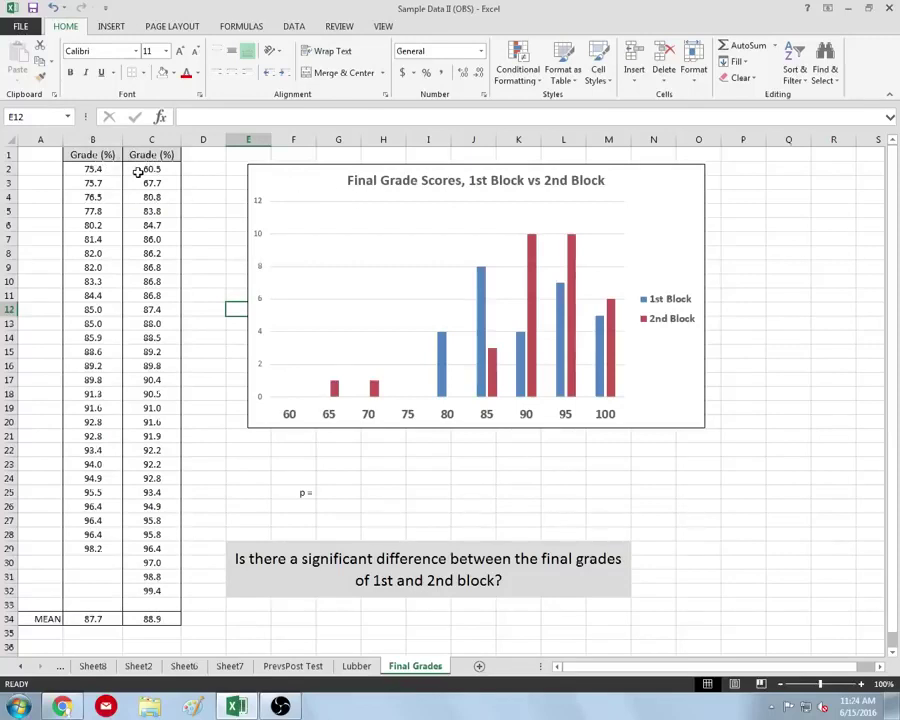
left_click(289, 584)
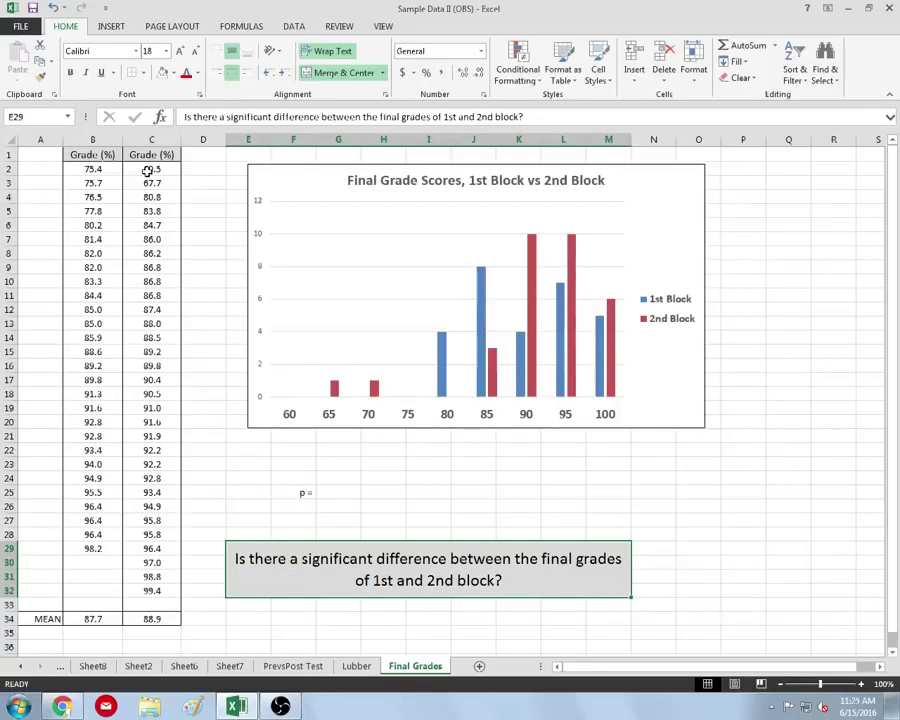
left_click_drag(150, 168, 78, 170)
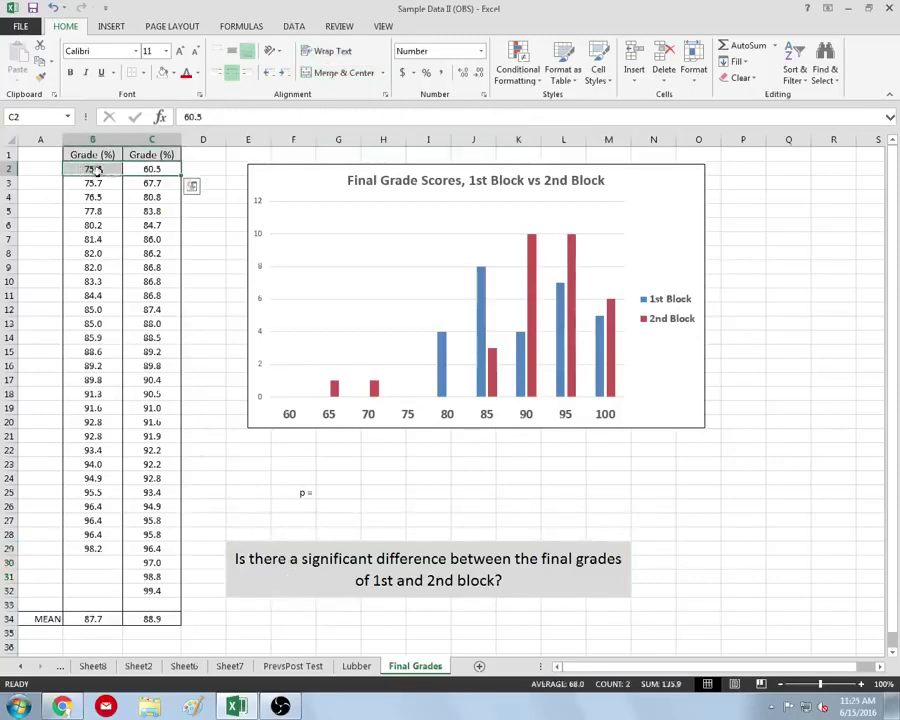
left_click_drag(146, 183, 43, 170)
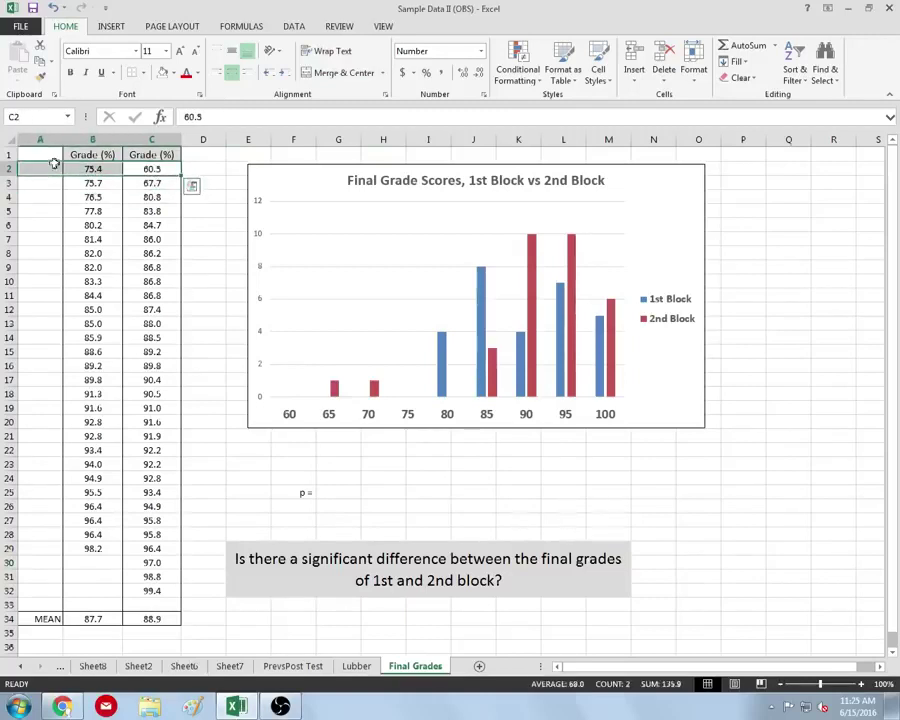
left_click_drag(128, 182, 57, 181)
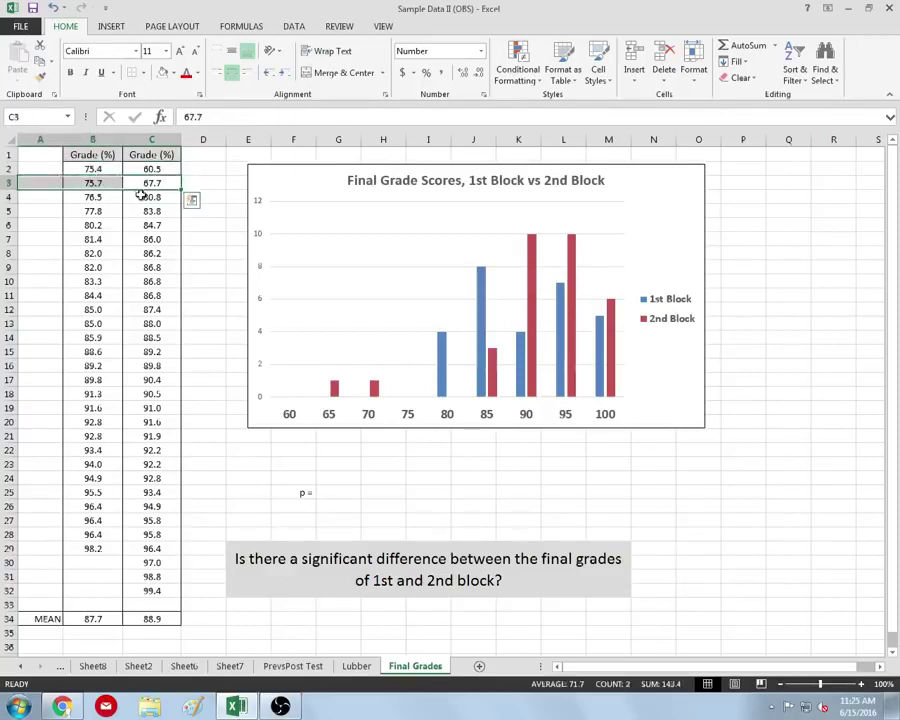
left_click(150, 198)
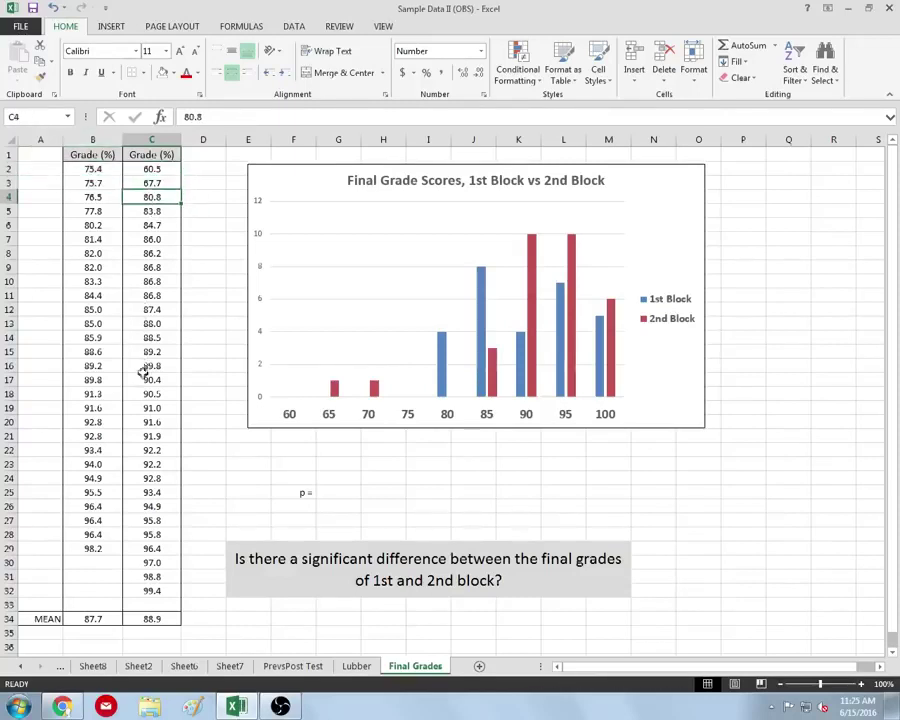
left_click_drag(152, 169, 172, 596)
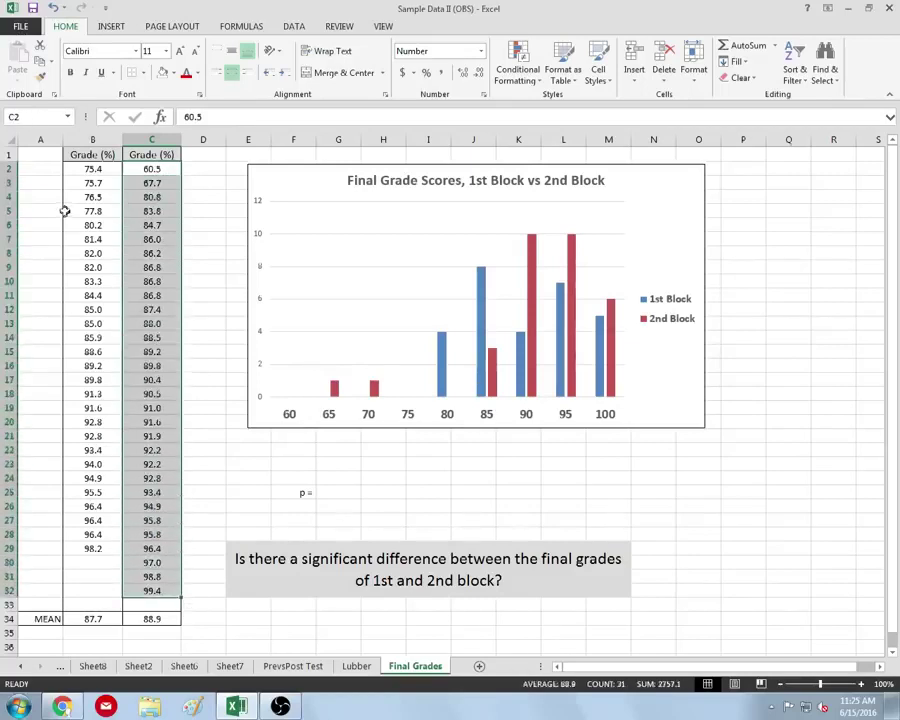
left_click(88, 182)
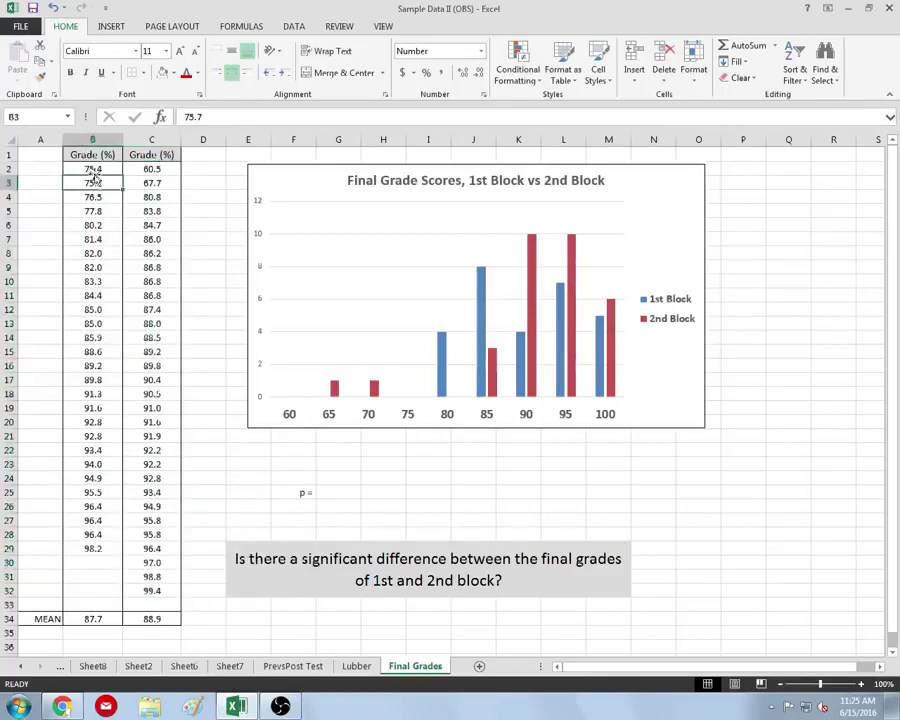
left_click_drag(88, 167, 92, 548)
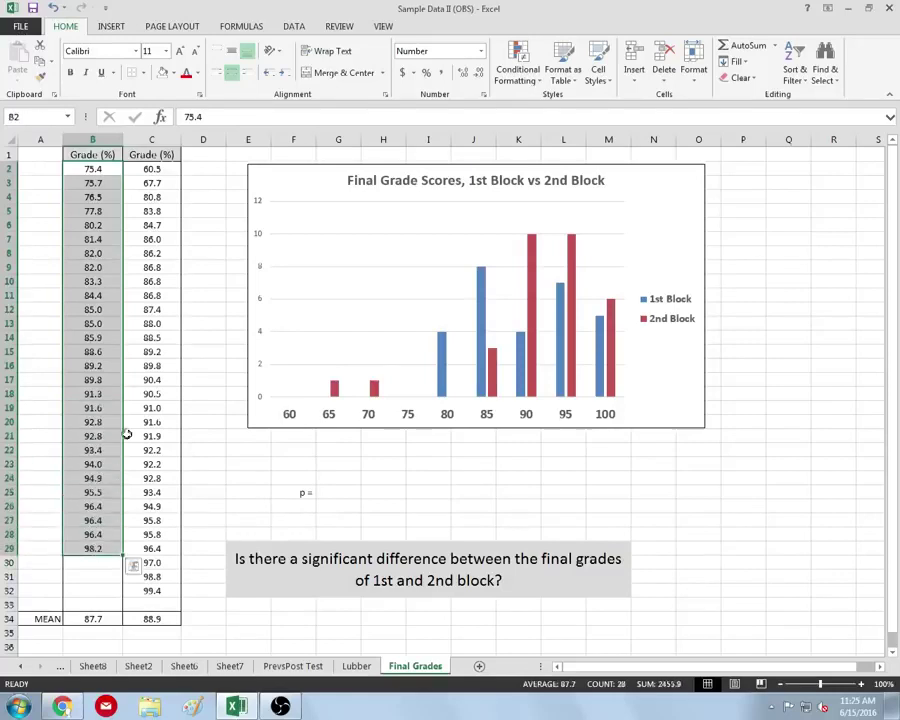
left_click(151, 211)
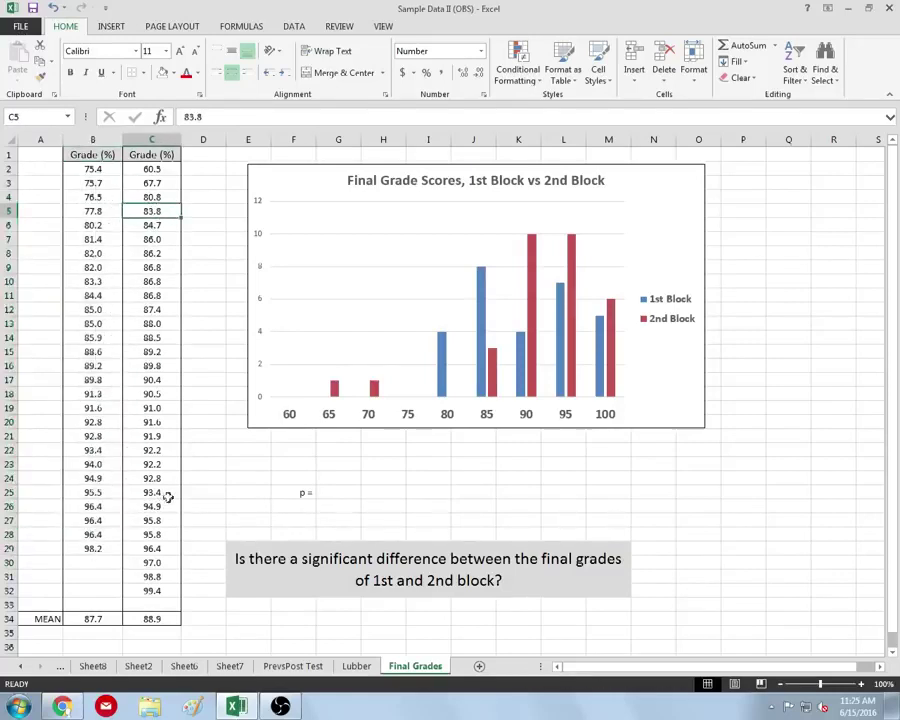
left_click(500, 463)
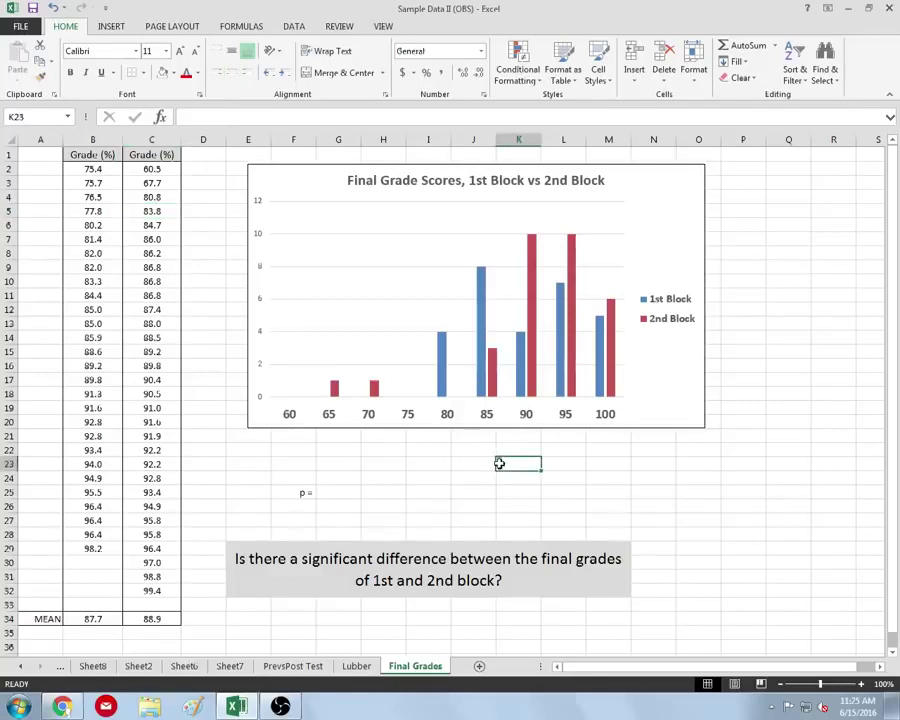
left_click(101, 619)
left_click(143, 619)
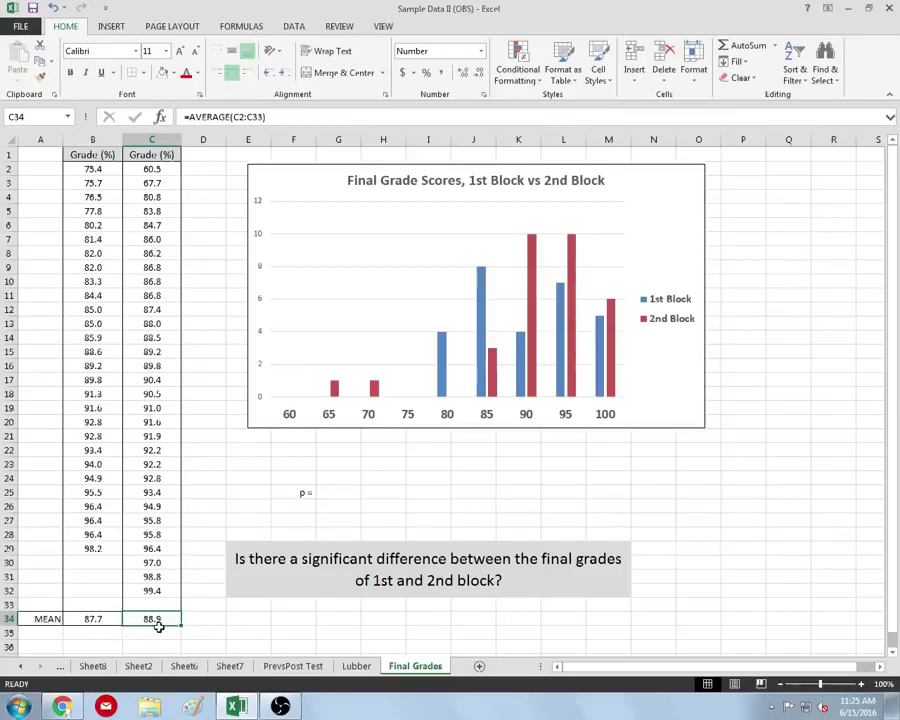
left_click(330, 490)
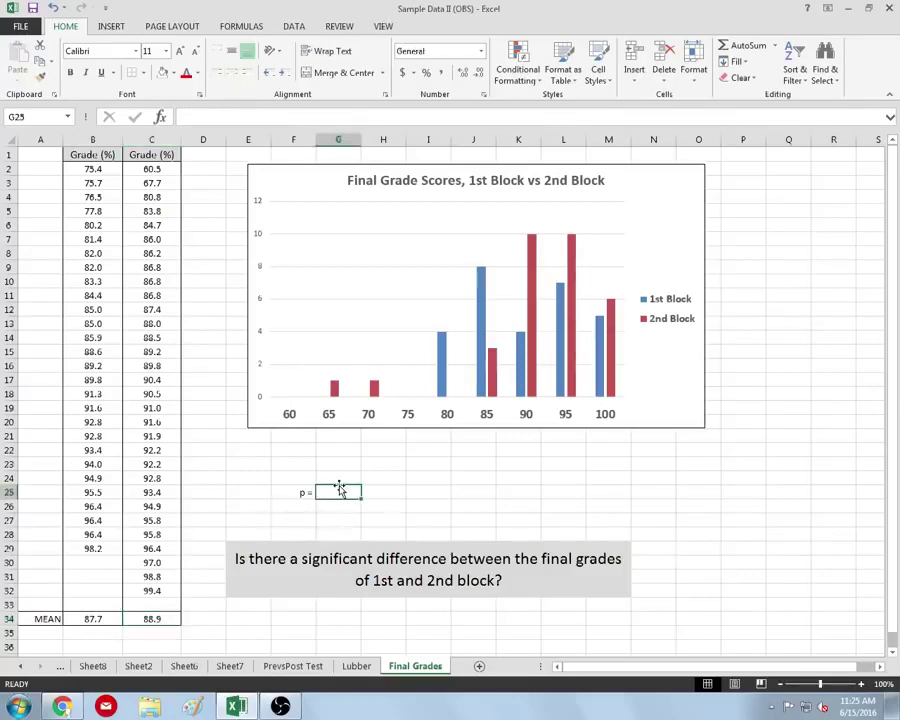
- In G25, start a T.TEST function with Array1 B2:B29 and Array2 C2:C32
left_click(166, 118)
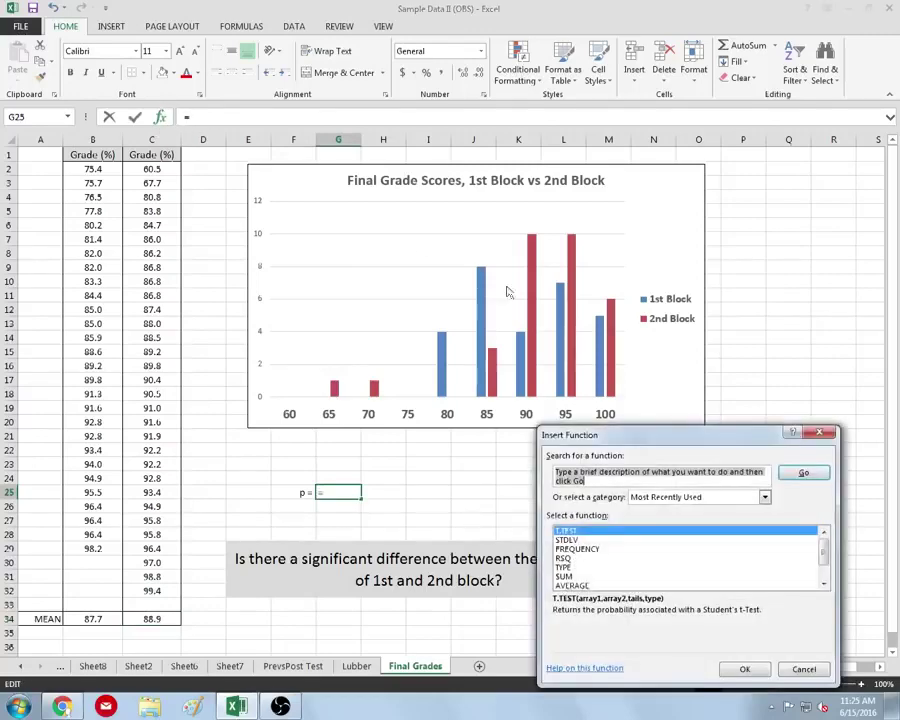
left_click(743, 669)
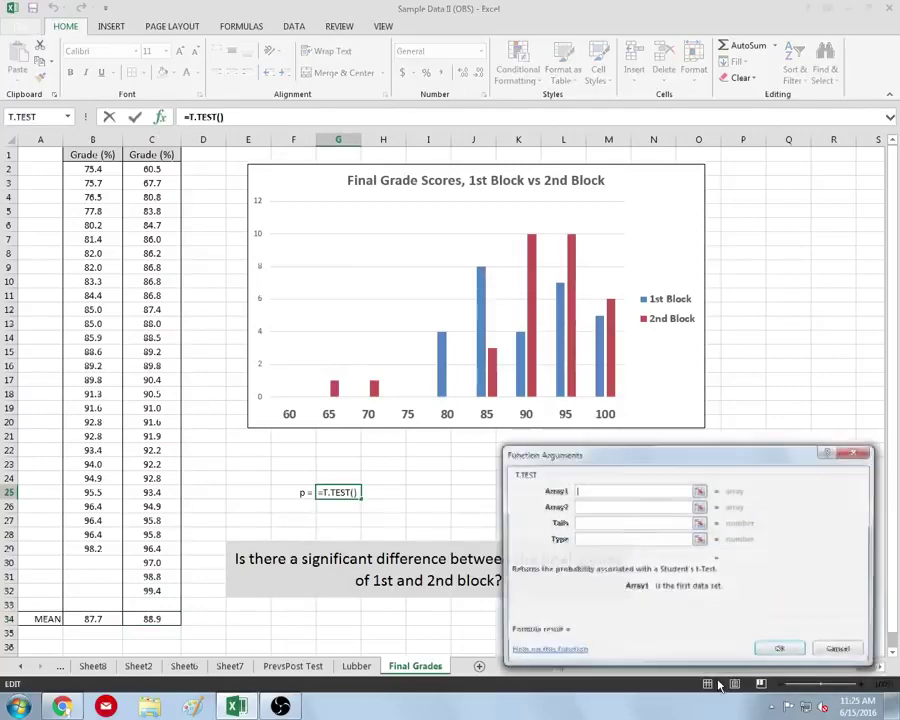
left_click_drag(98, 172, 101, 546)
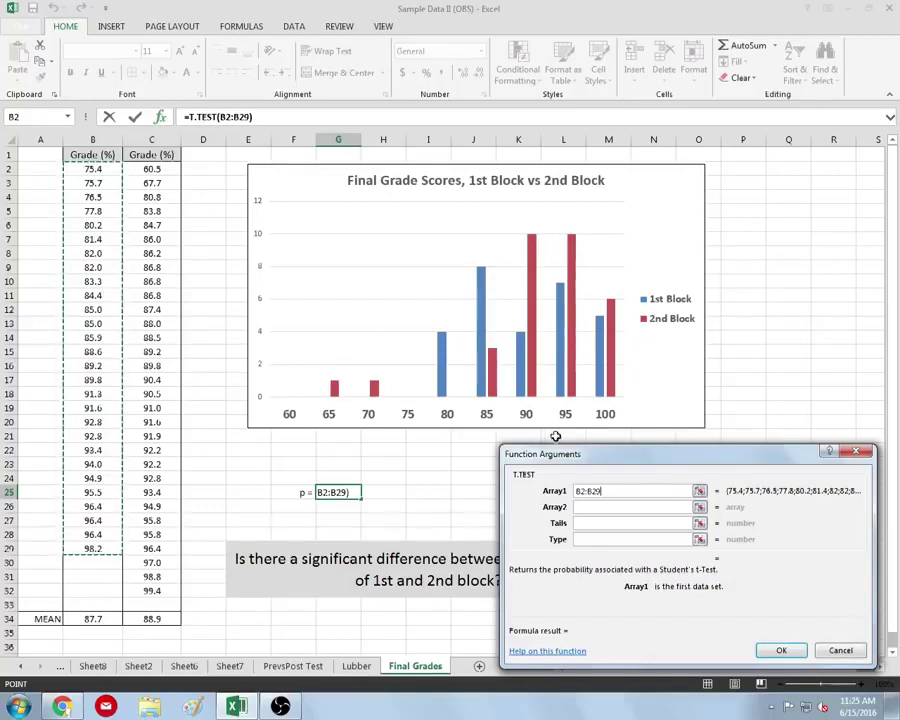
left_click(628, 507)
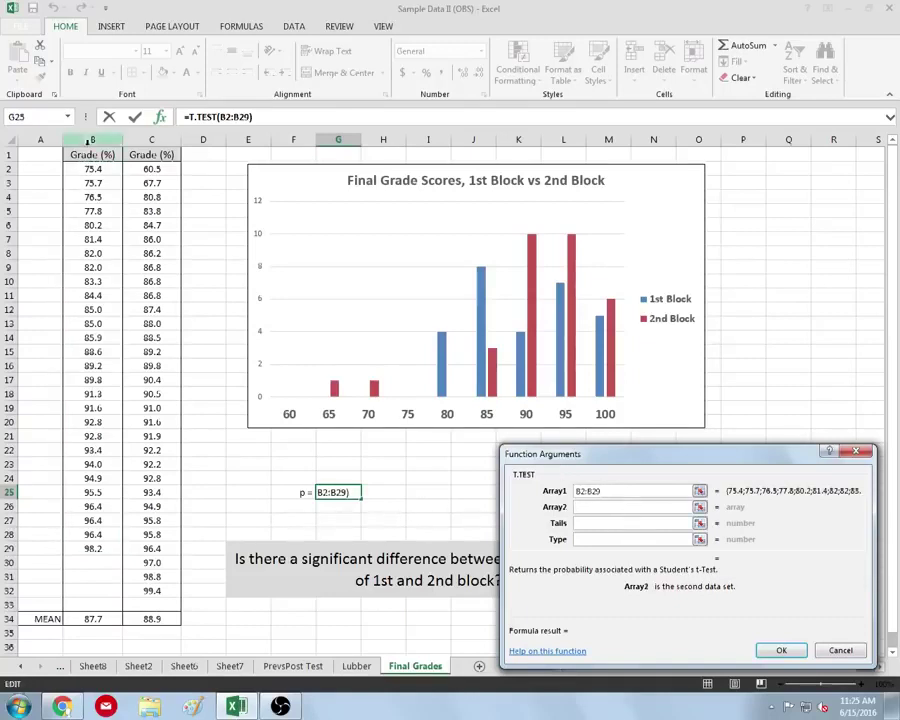
left_click_drag(162, 175, 183, 592)
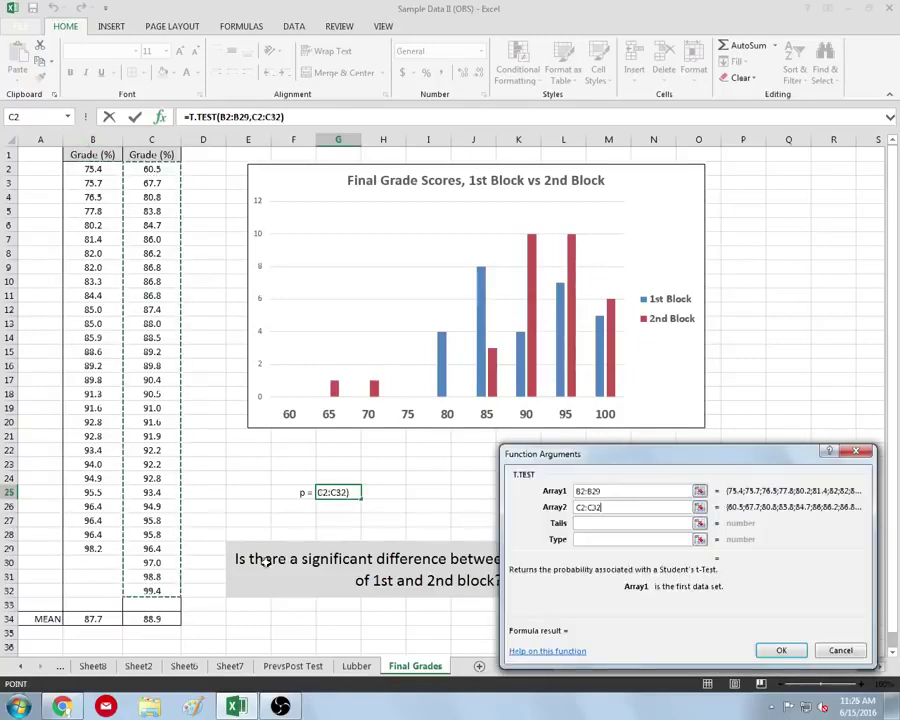
- Set Tails to 2 and Type to 3, confirming the p-value of 0.534331
left_click(670, 523)
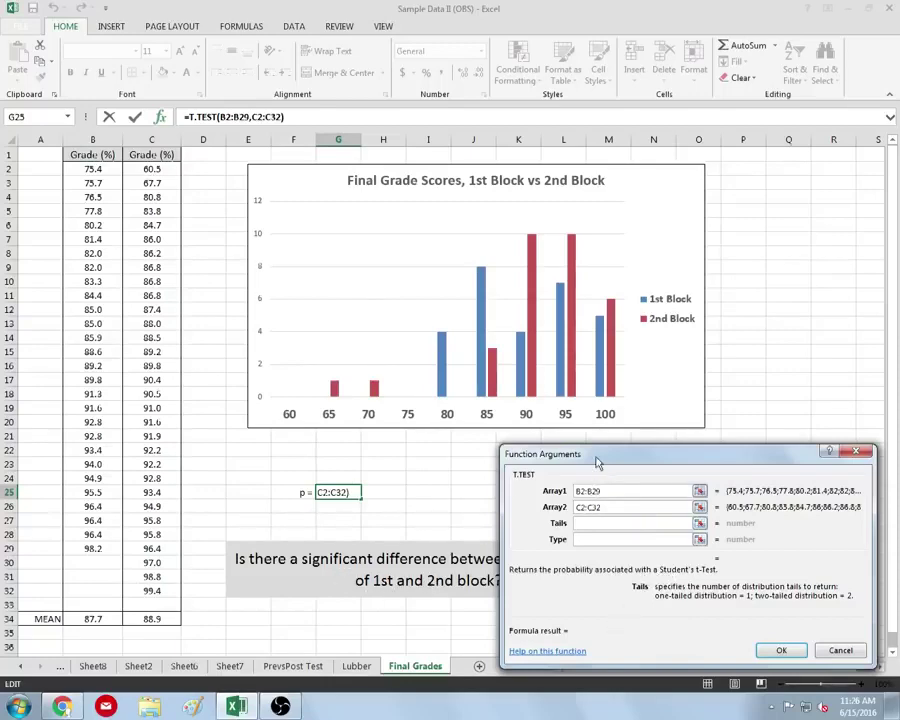
left_click_drag(597, 462, 650, 322)
type("2")
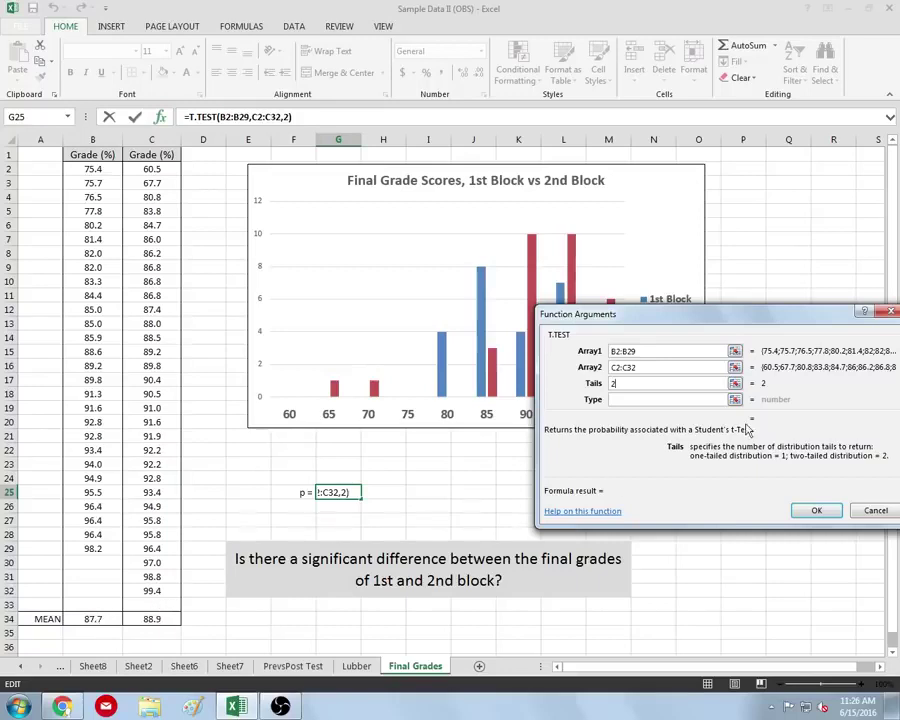
left_click(642, 401)
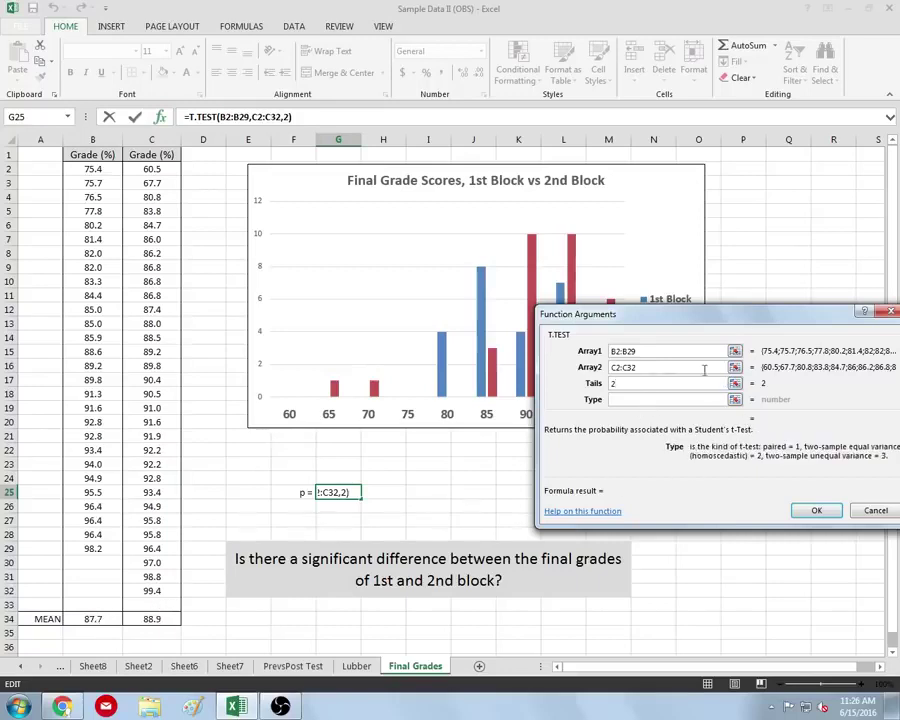
left_click_drag(740, 316, 710, 312)
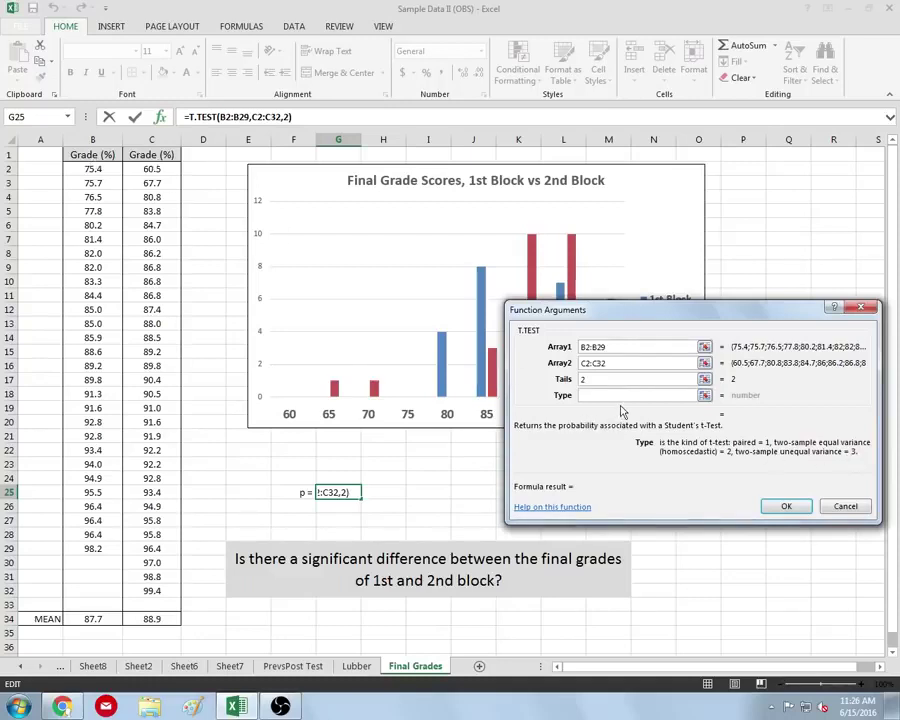
type("3")
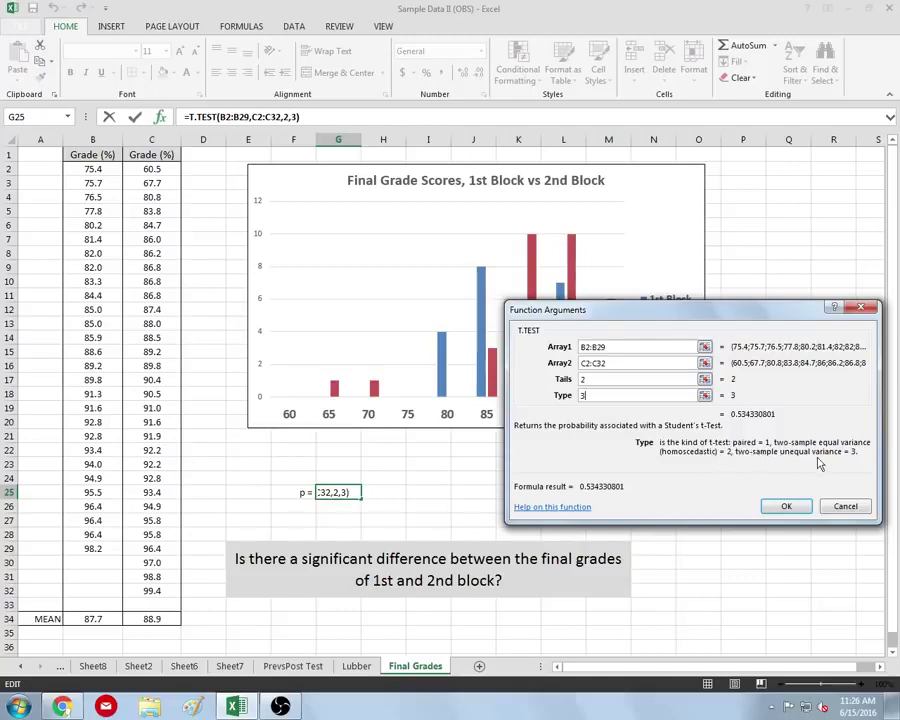
left_click(786, 507)
left_click(418, 505)
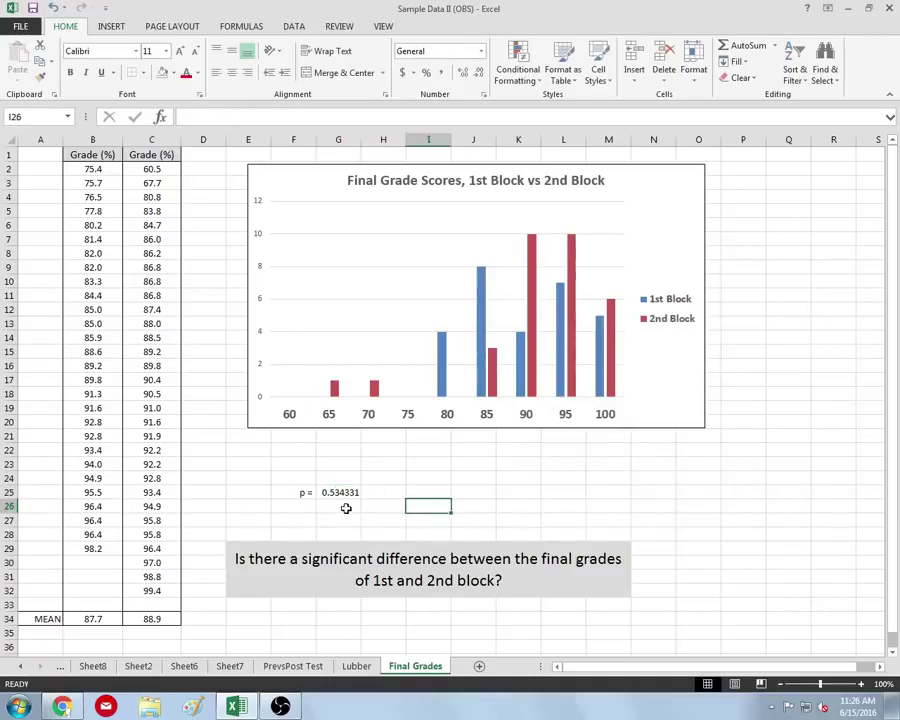
- Review the p = 0.534331 result alongside the 2nd block mean formula and grades
left_click_drag(295, 492, 333, 490)
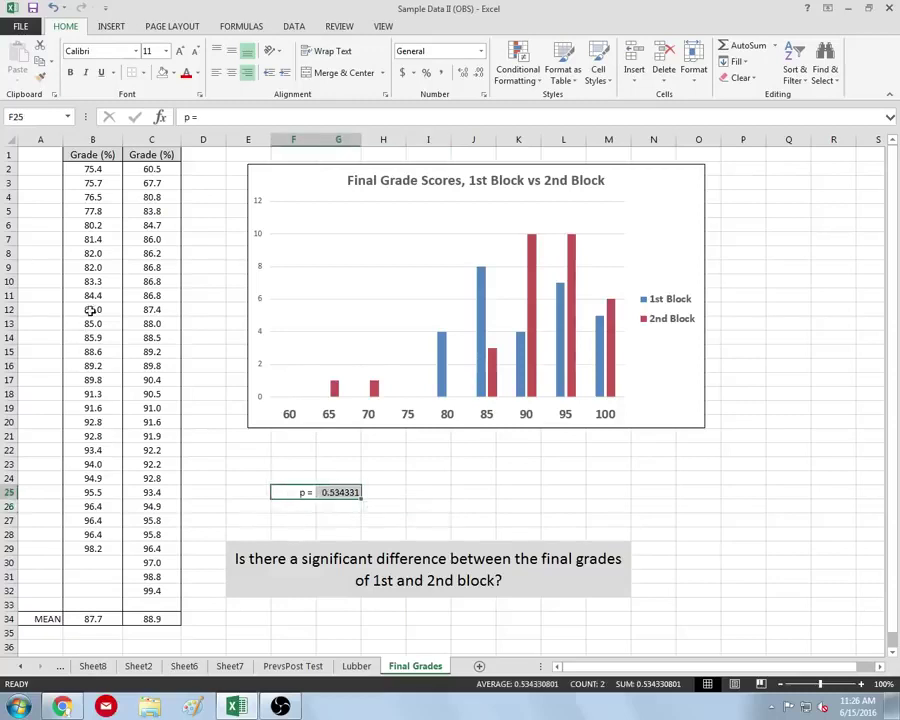
left_click(172, 620)
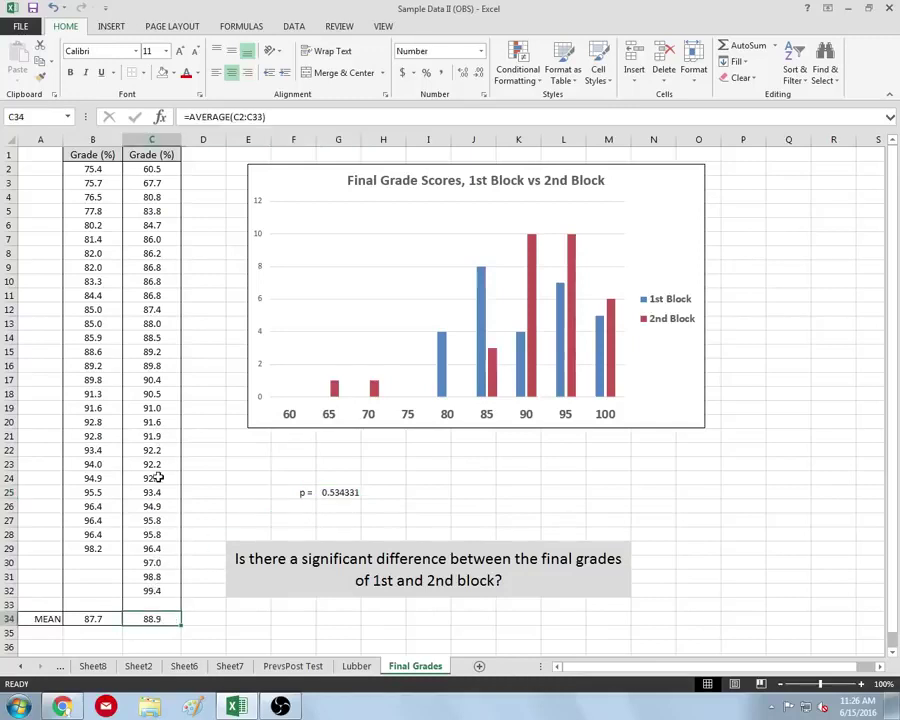
left_click_drag(171, 618, 175, 163)
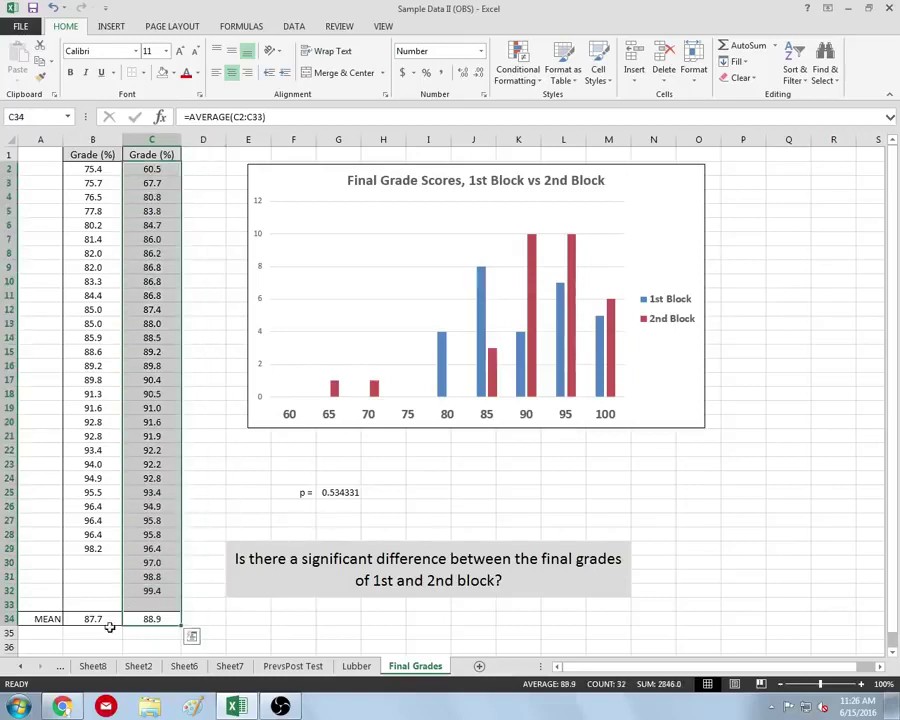
left_click_drag(150, 621, 150, 591)
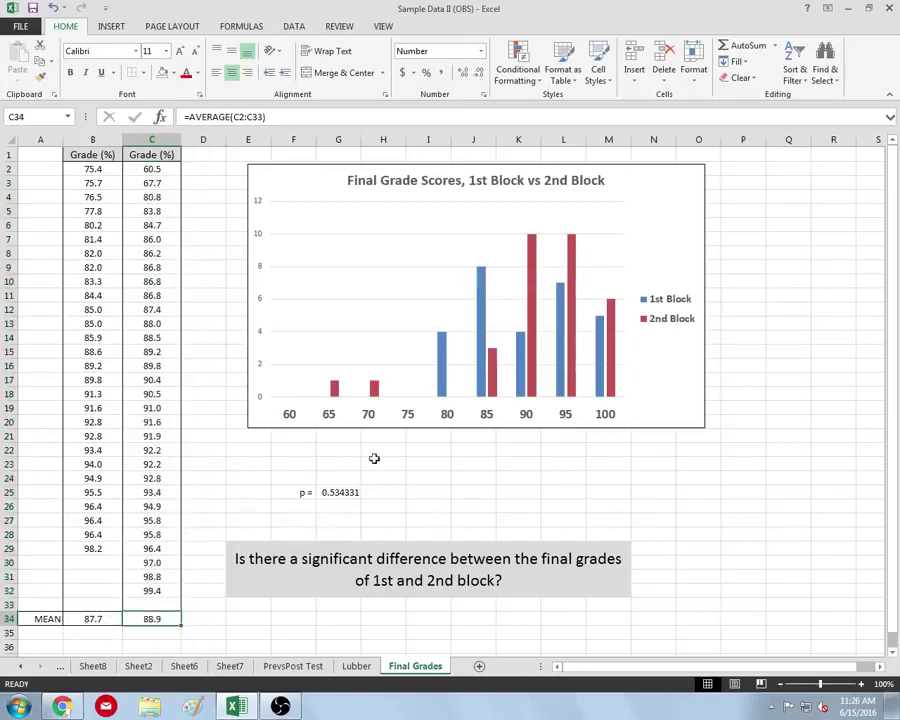
left_click_drag(303, 490, 345, 491)
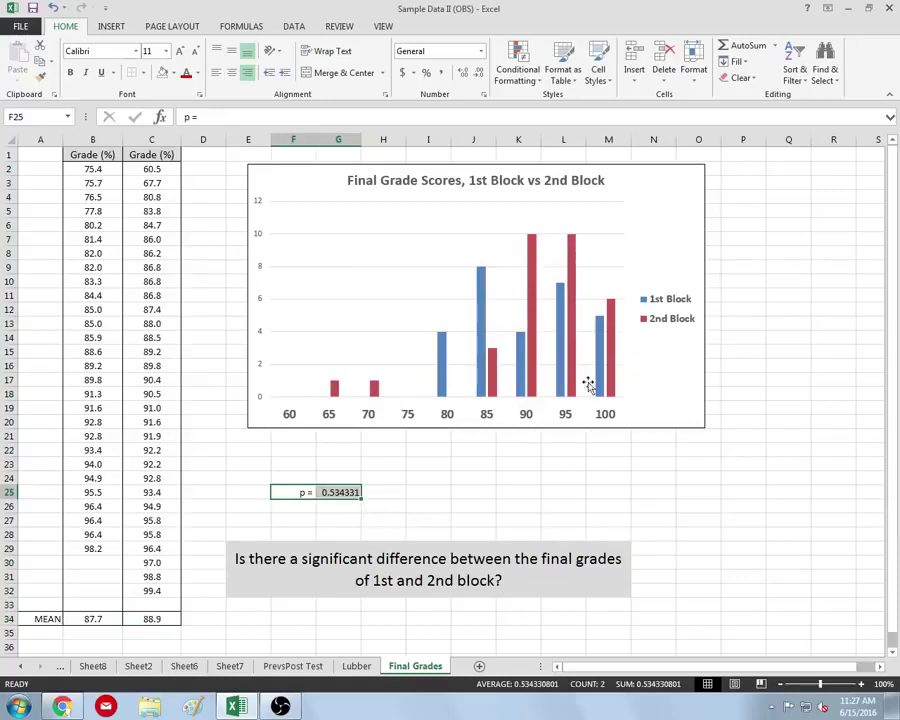
mouse_move(606, 322)
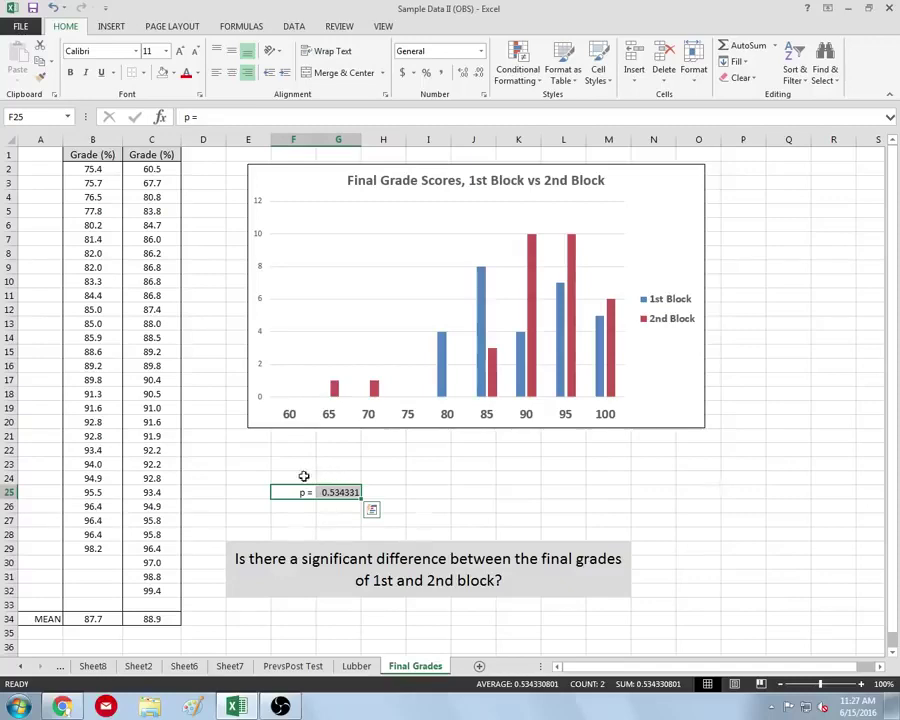
- Check the Lubber p-value, then delete the stray 1.6975E-22 value on PrevsPost Test
left_click(356, 665)
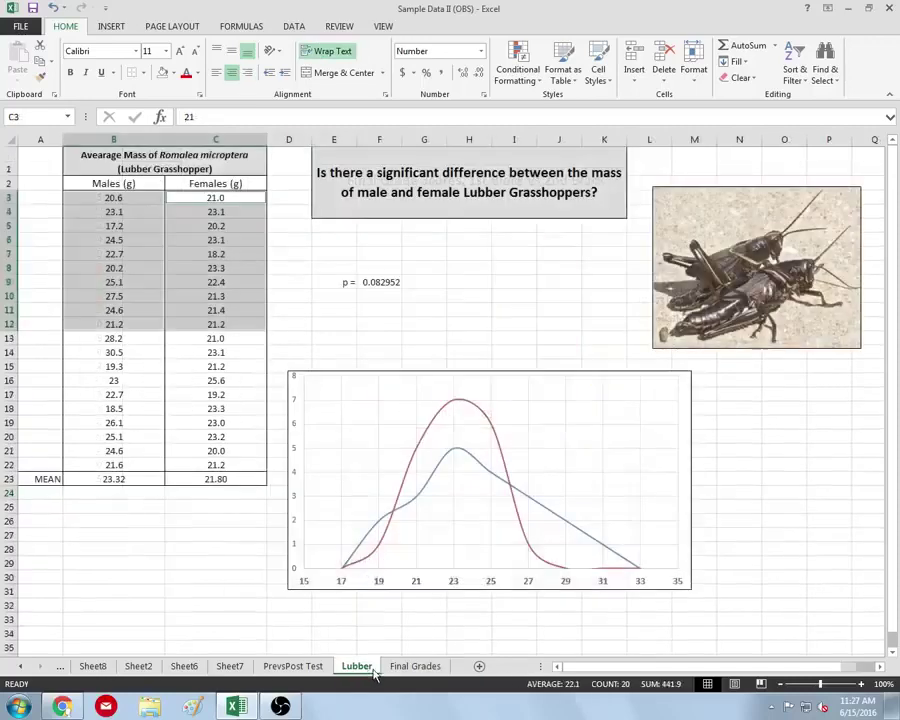
left_click_drag(336, 282, 388, 281)
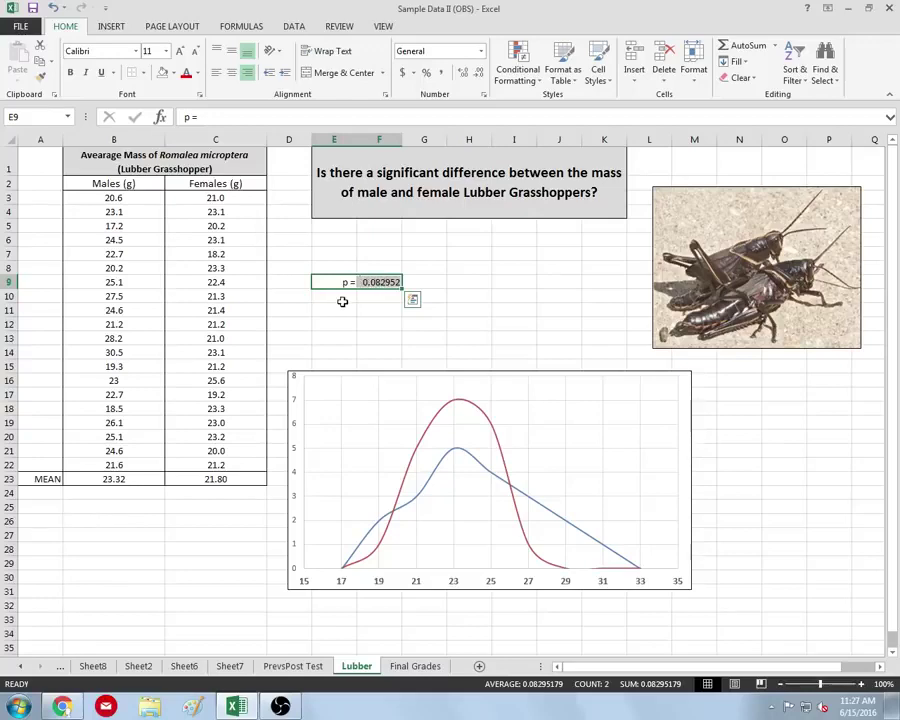
left_click(293, 665)
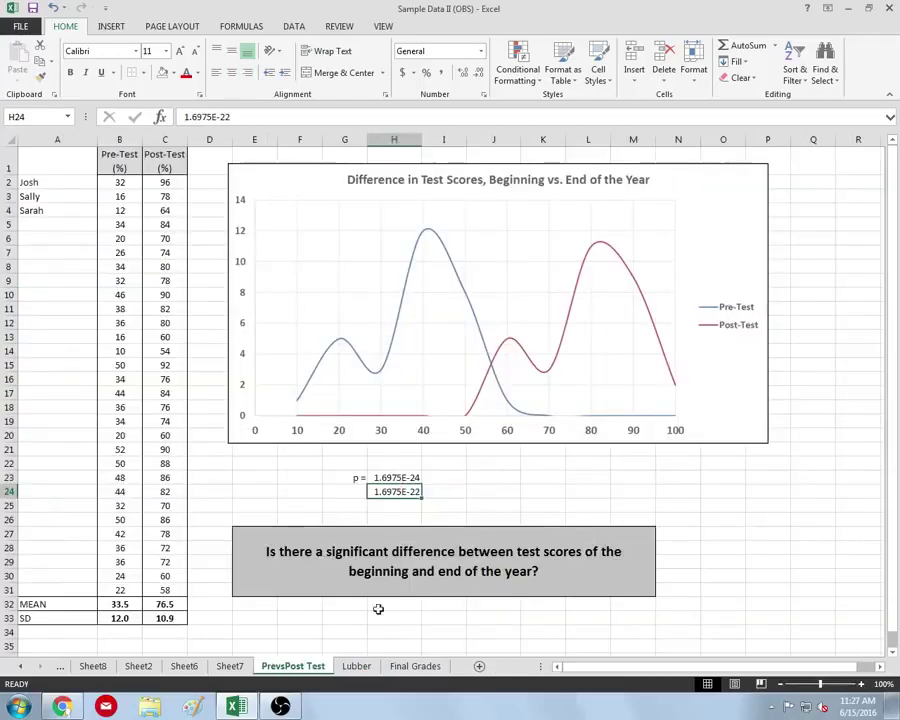
left_click(485, 492)
left_click(398, 494)
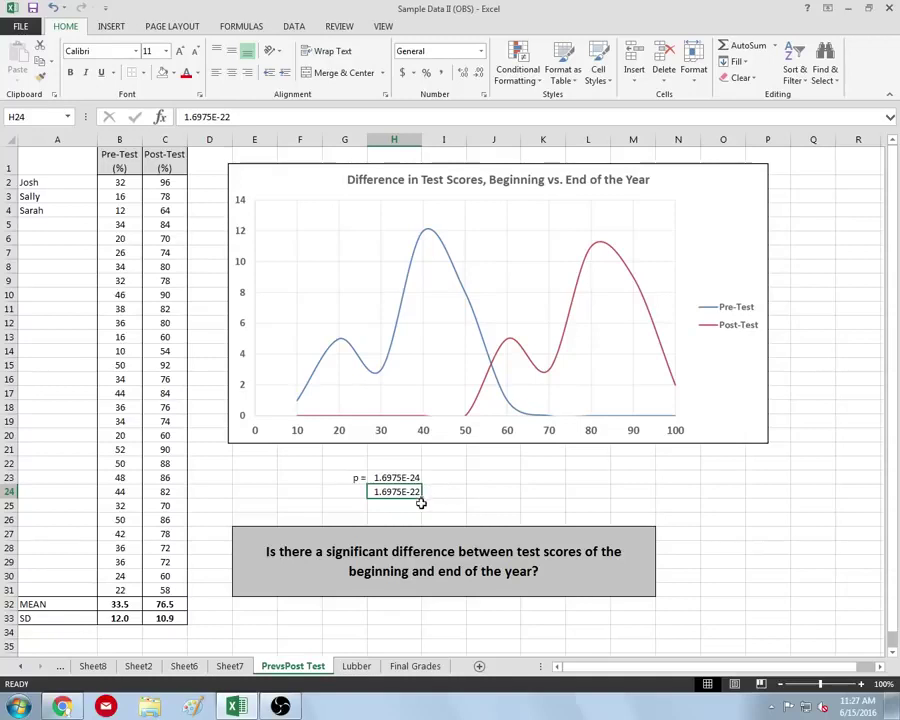
left_click(419, 478)
left_click(417, 490)
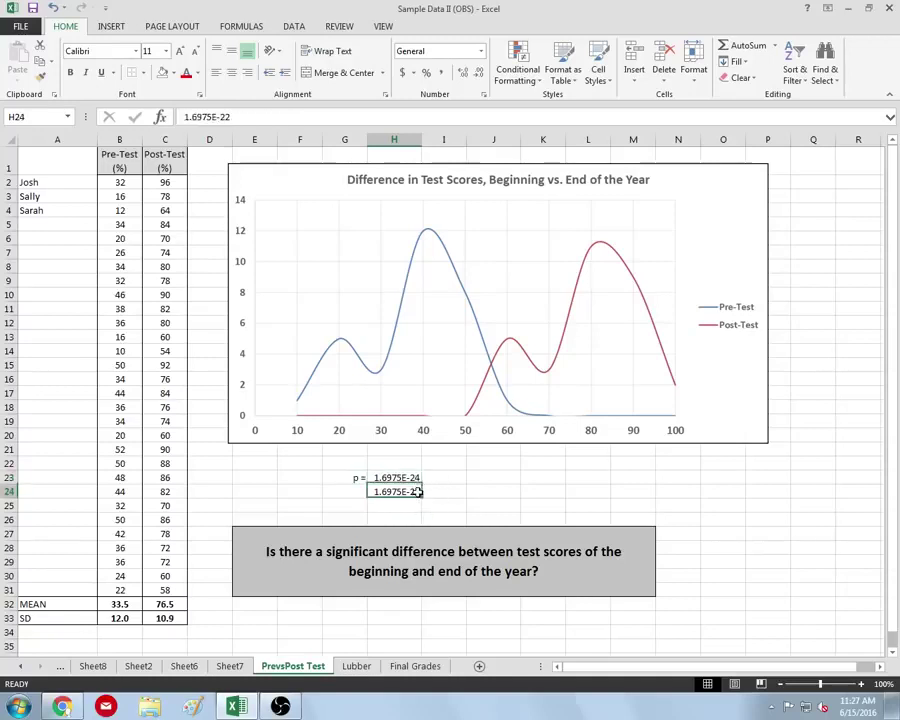
key("Delete")
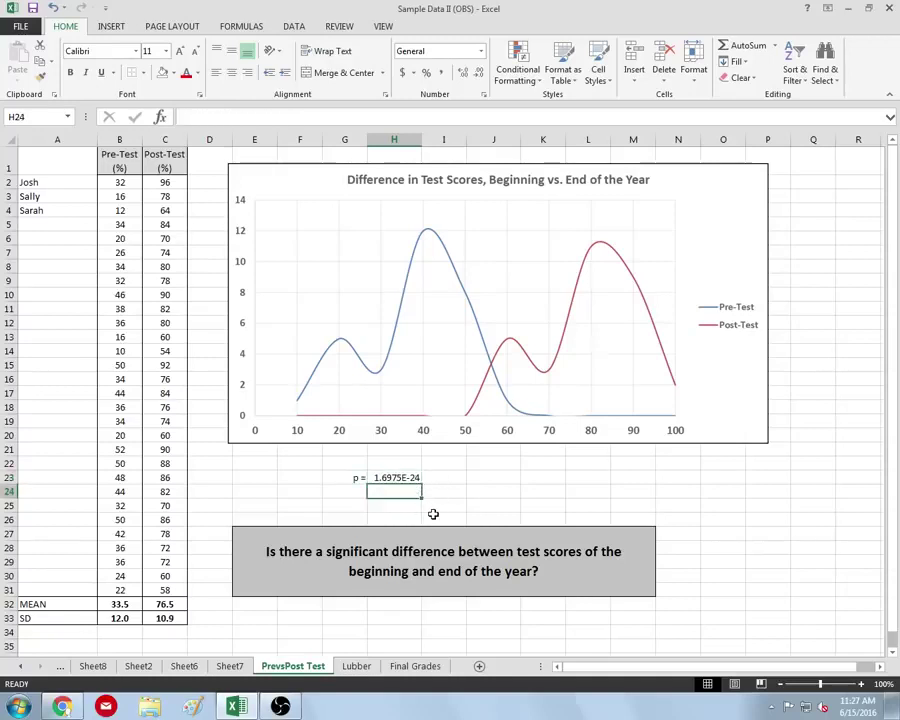
- Return to the Final Grades sheet and dismiss the leftover paste suggestion
left_click(432, 667)
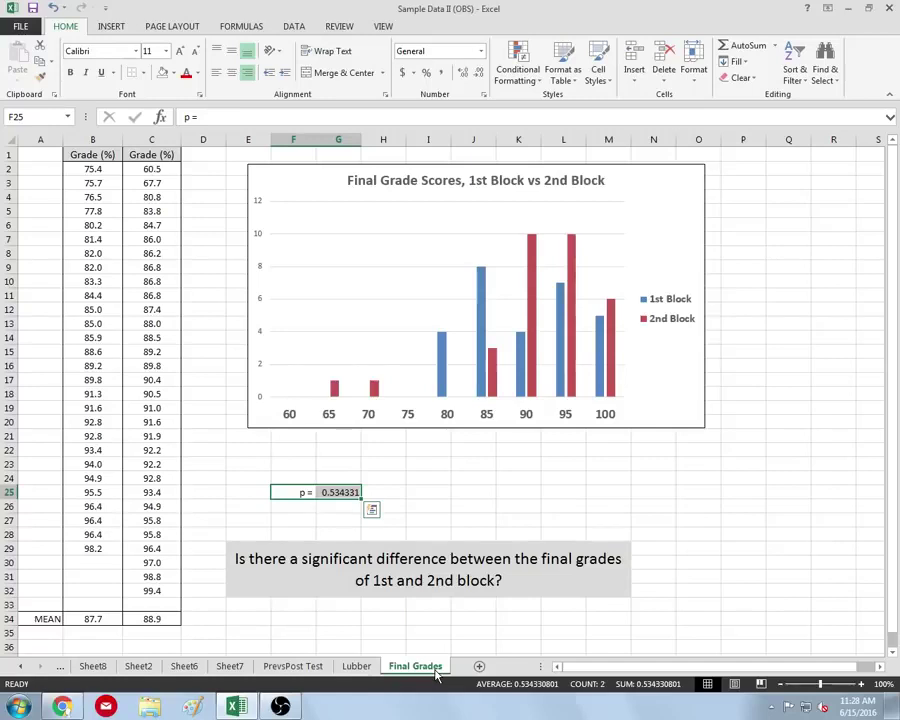
key("Escape")
left_click(462, 711)
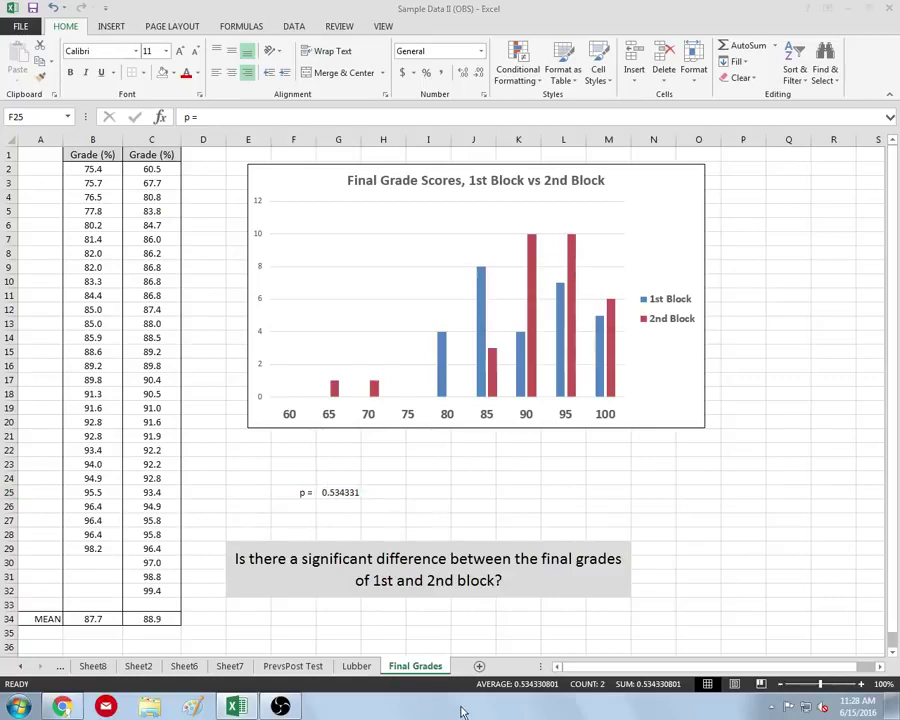